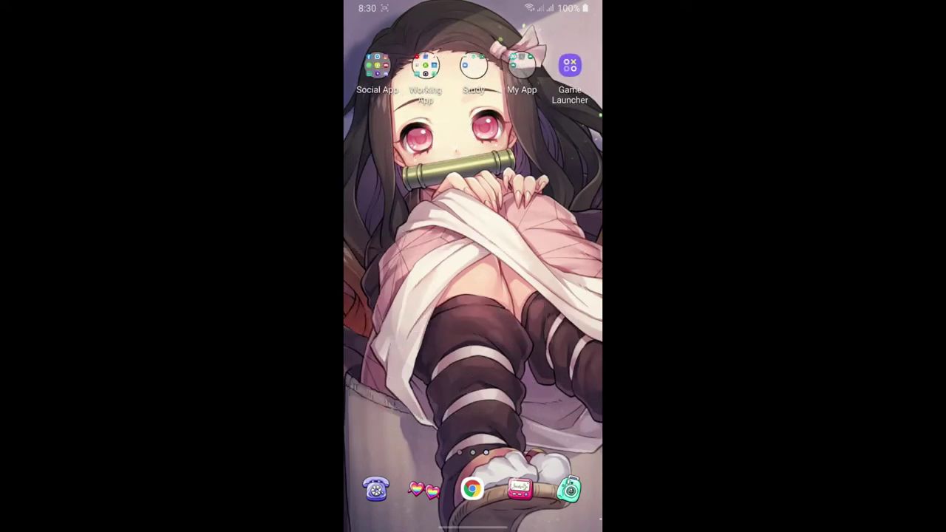
pyautogui.click(428, 63)
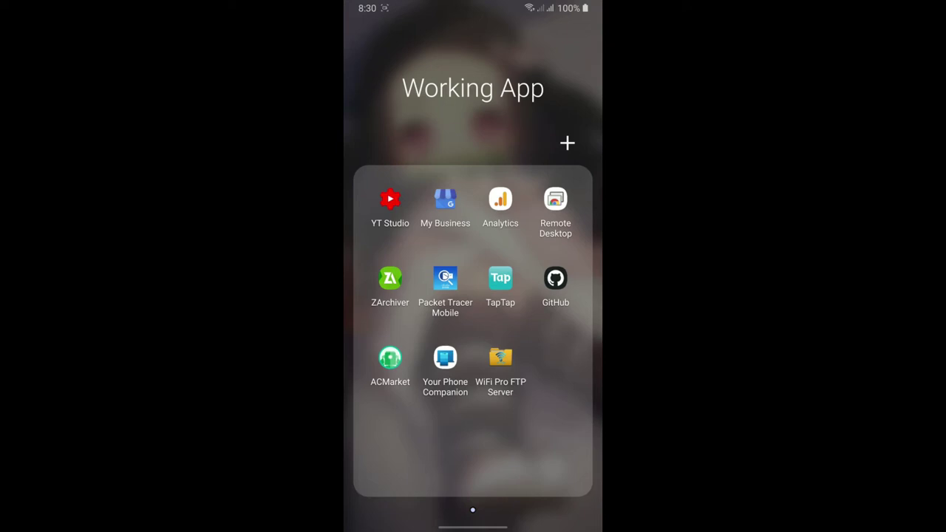
pyautogui.click(544, 507)
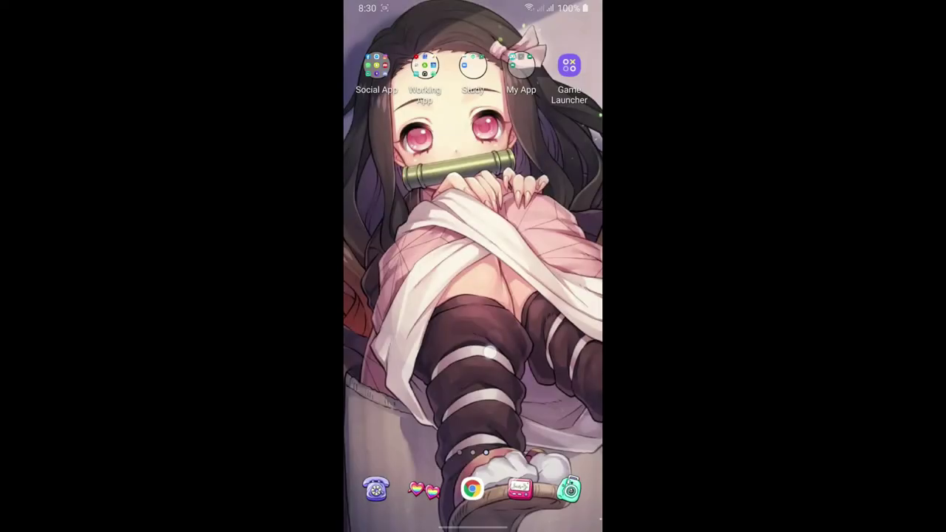
# Search the Play Store for "share me" and view the details page of ShareMe (MiDrop).
pyautogui.moveTo(399, 310); pyautogui.dragTo(546, 310)
pyautogui.click(481, 399)
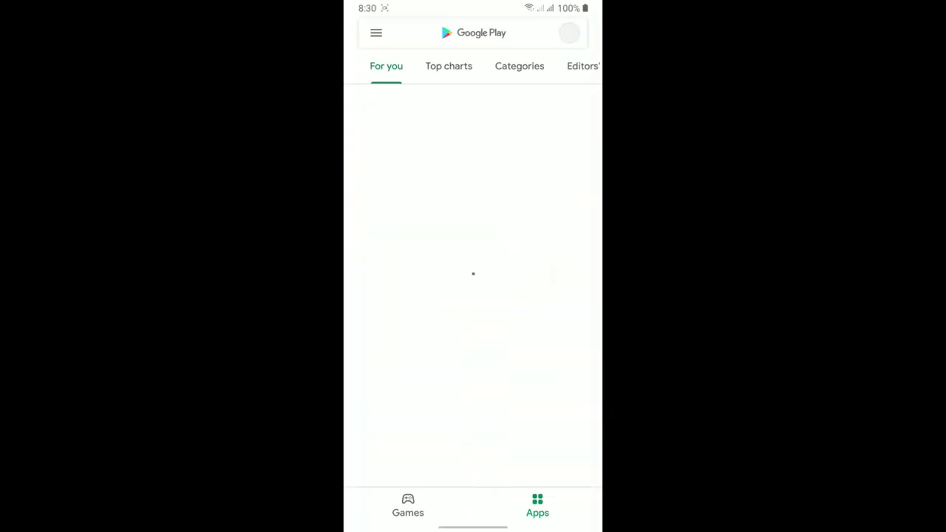
pyautogui.click(466, 33)
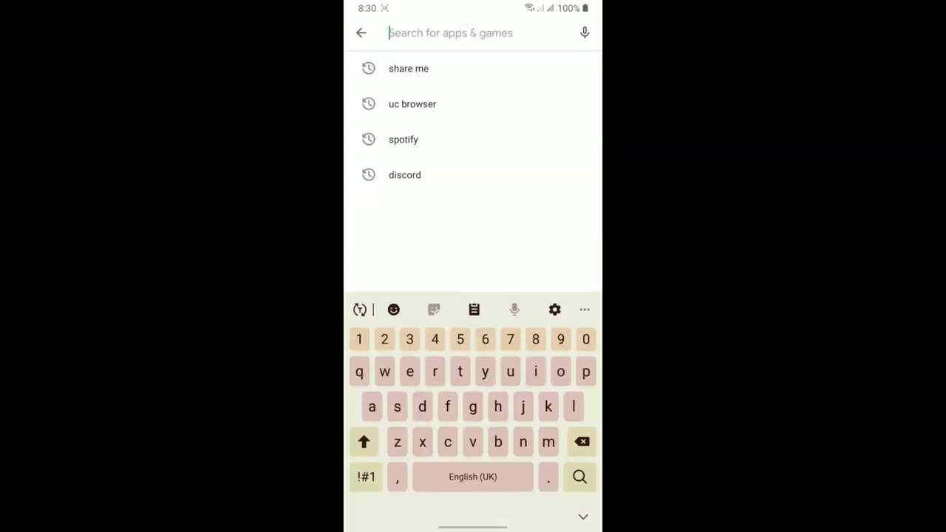
pyautogui.click(407, 67)
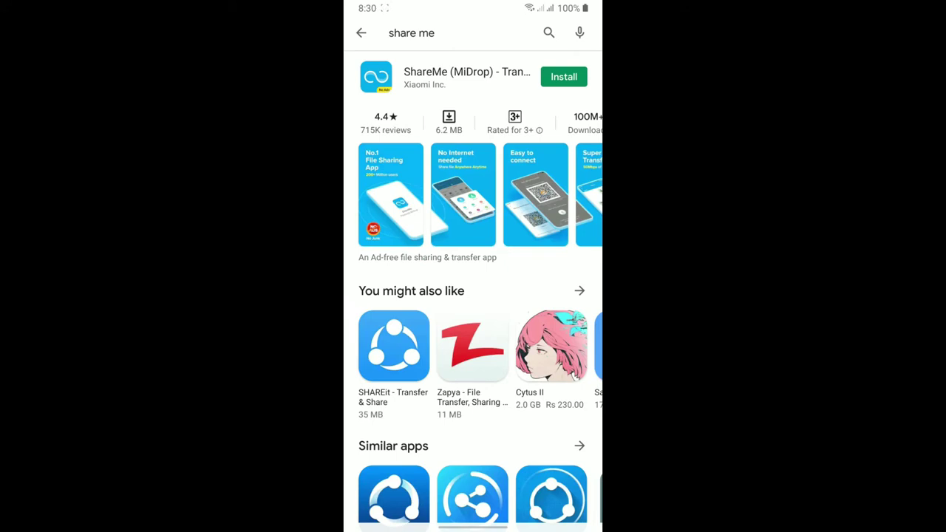
pyautogui.click(360, 33)
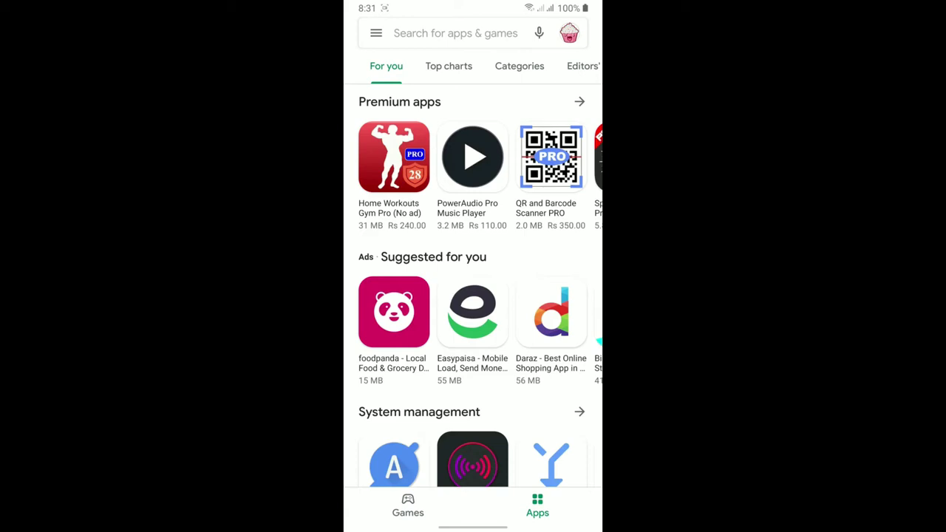
pyautogui.click(454, 33)
pyautogui.click(410, 67)
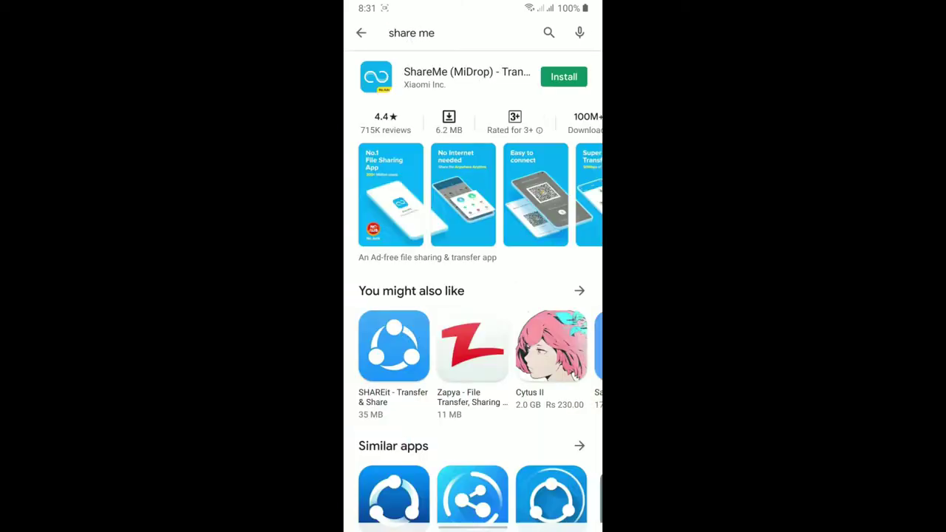
pyautogui.click(376, 77)
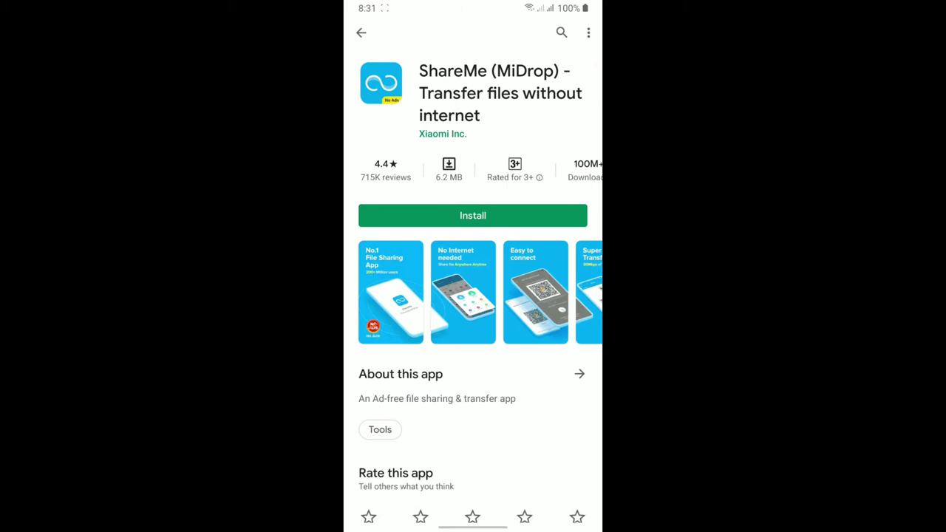
# Leave the Play Store, launch WiFi Pro FTP Server from the Working App folder and open its settings.
pyautogui.click(361, 32)
pyautogui.moveTo(473, 526); pyautogui.dragTo(472, 333)
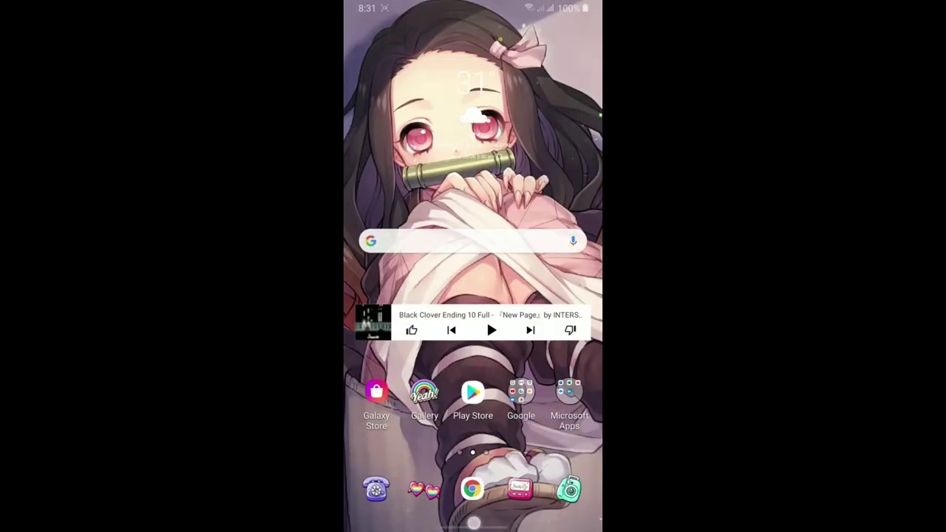
pyautogui.moveTo(473, 526); pyautogui.dragTo(475, 399)
pyautogui.click(472, 430)
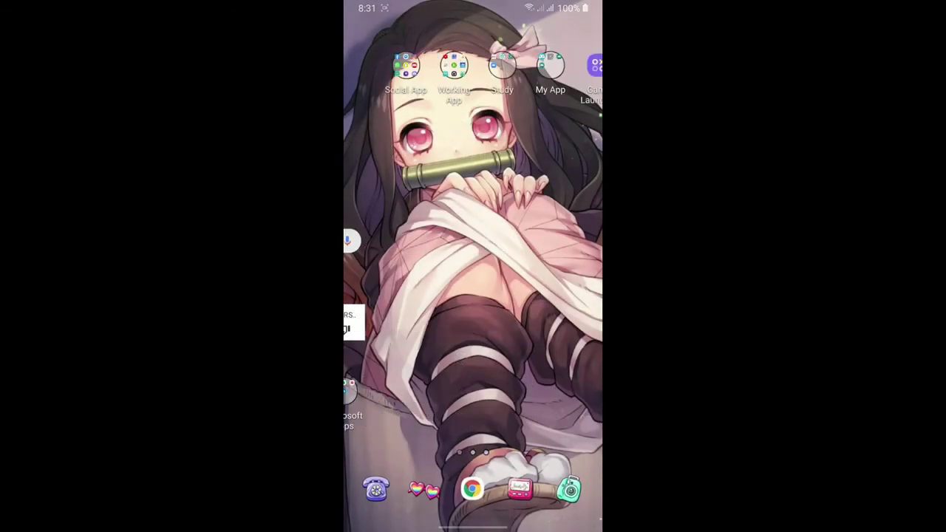
pyautogui.click(440, 64)
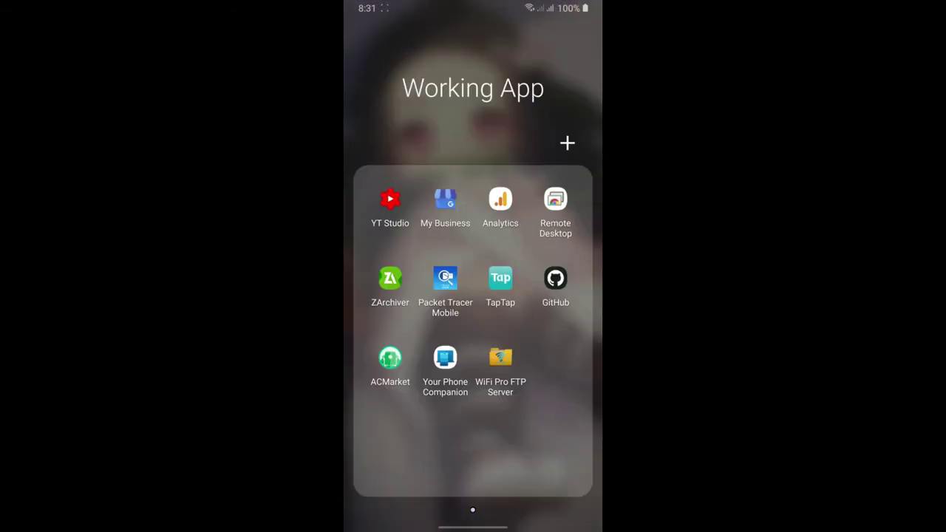
pyautogui.click(500, 358)
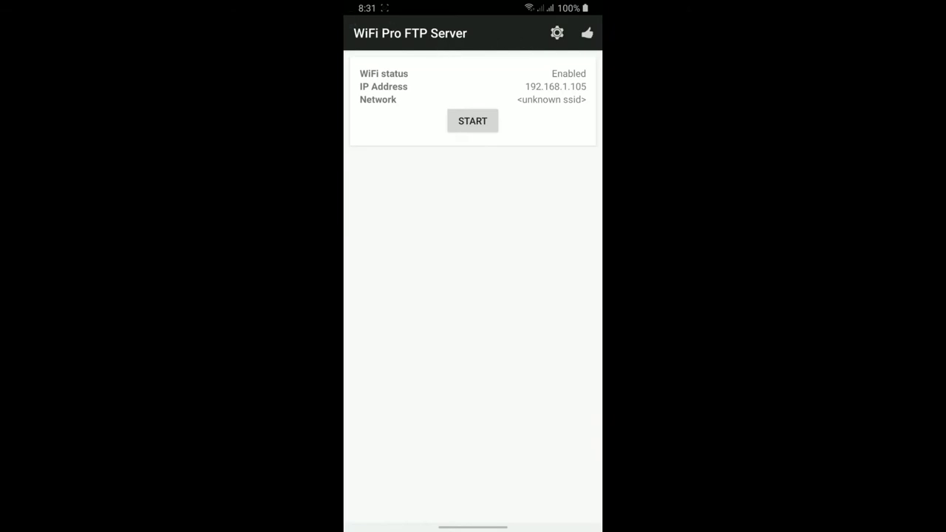
pyautogui.click(556, 33)
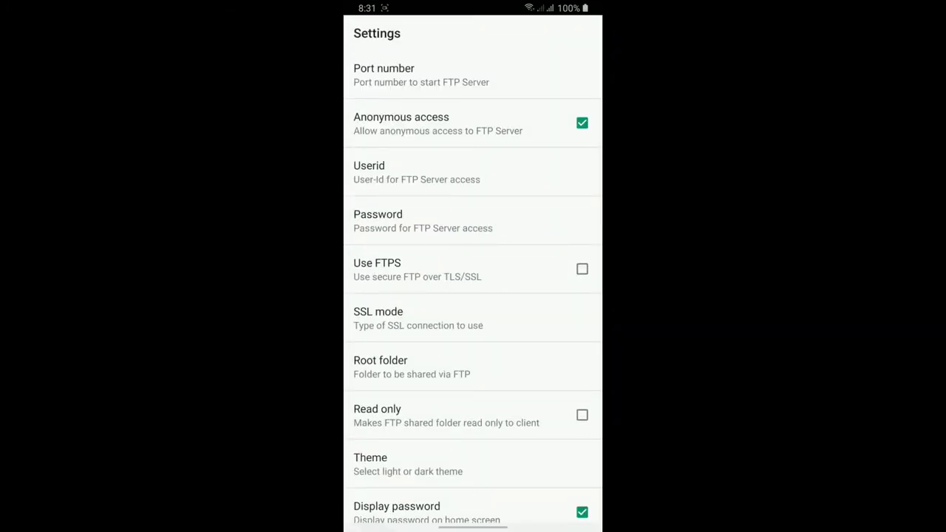
# Set the FTP server's root folder to Internal memory.
pyautogui.click(472, 366)
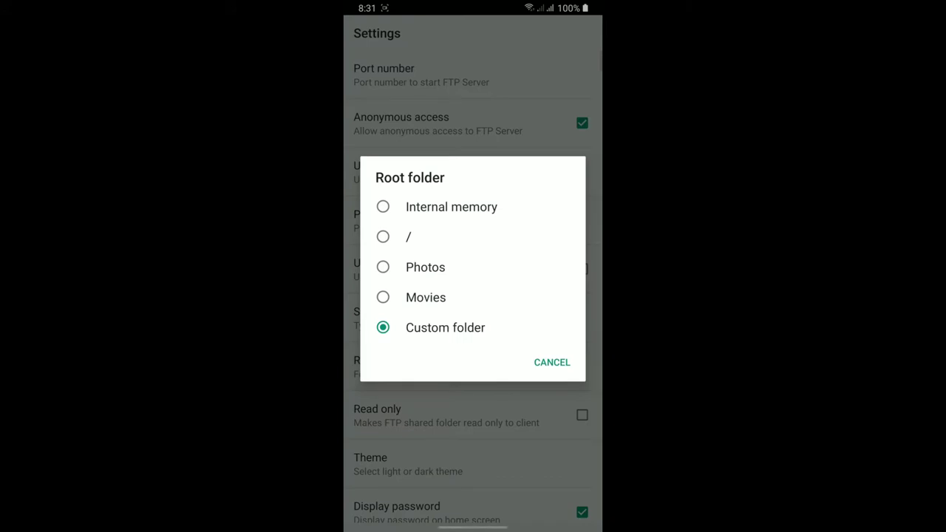
pyautogui.click(445, 327)
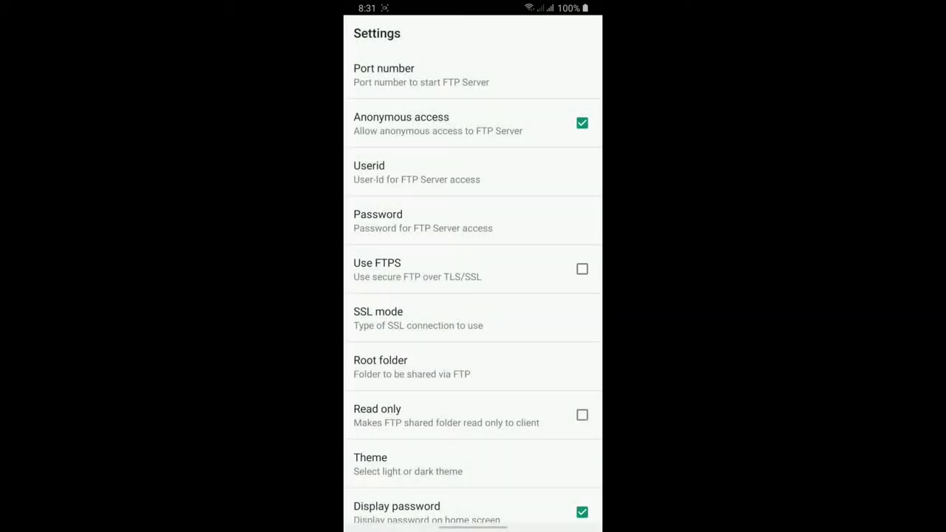
pyautogui.click(494, 363)
pyautogui.click(451, 207)
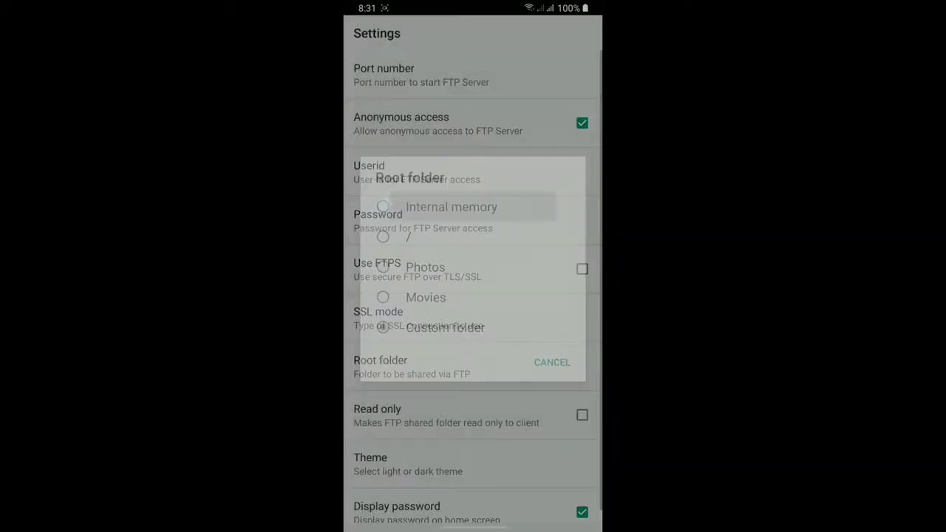
# Set the FTP server's root folder to a custom folder and allow the app full access to the SD card.
pyautogui.click(443, 365)
pyautogui.click(382, 327)
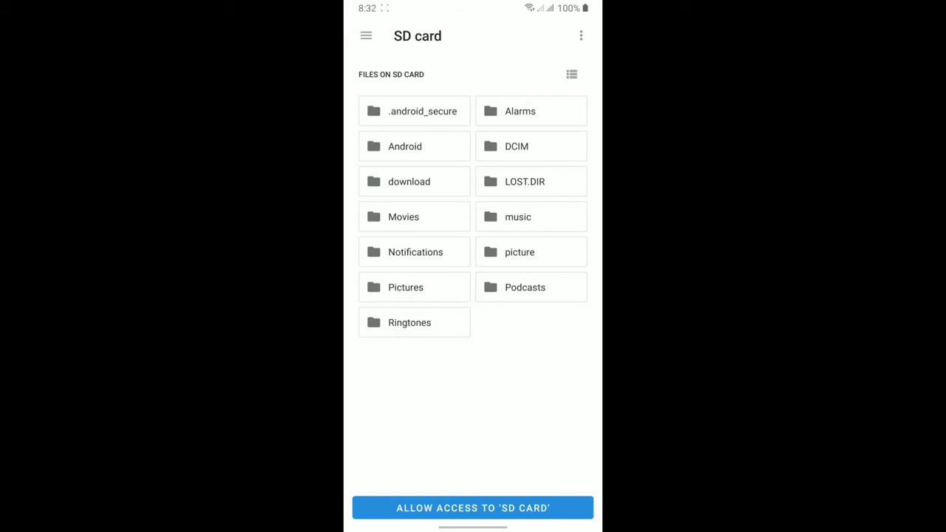
pyautogui.click(366, 35)
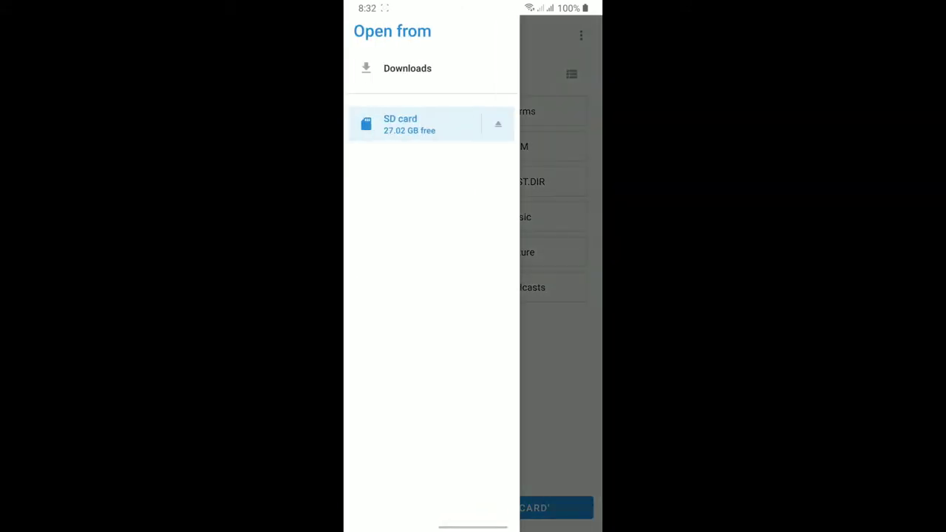
pyautogui.moveTo(510, 363); pyautogui.dragTo(438, 379)
pyautogui.click(484, 507)
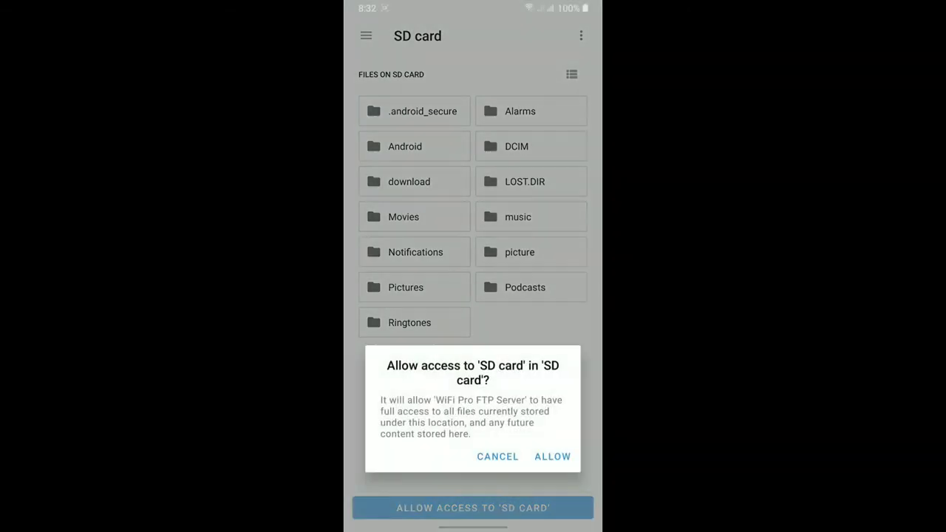
pyautogui.click(553, 456)
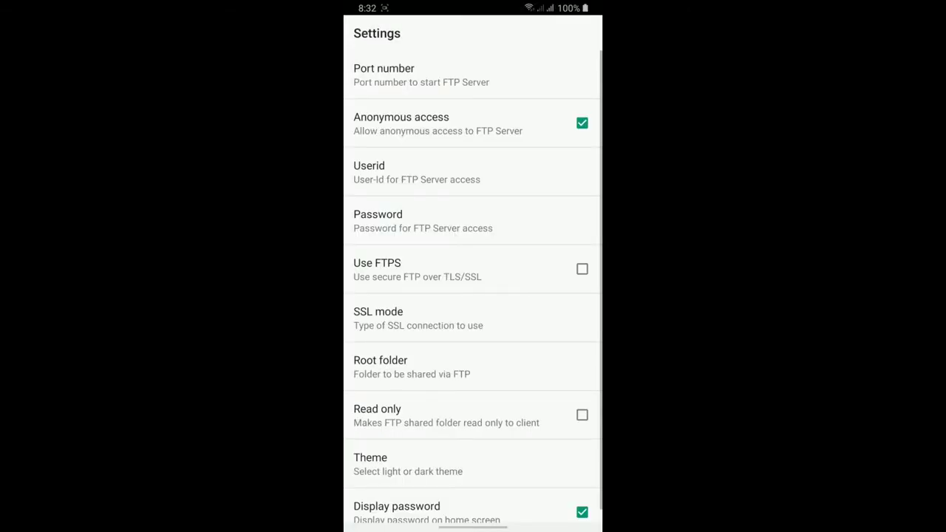
pyautogui.click(528, 367)
pyautogui.click(560, 363)
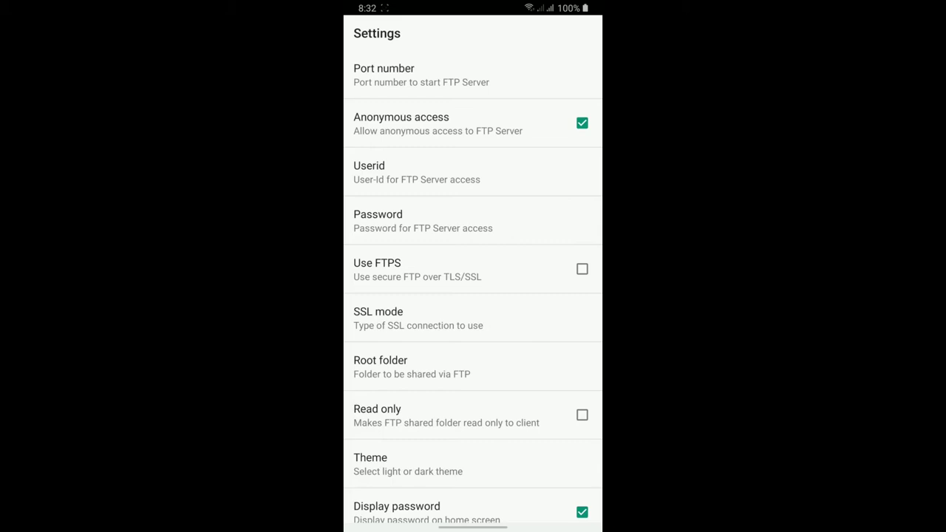
# Leave the settings, start the FTP server and check its entry in the phone's notifications.
pyautogui.press('Escape')
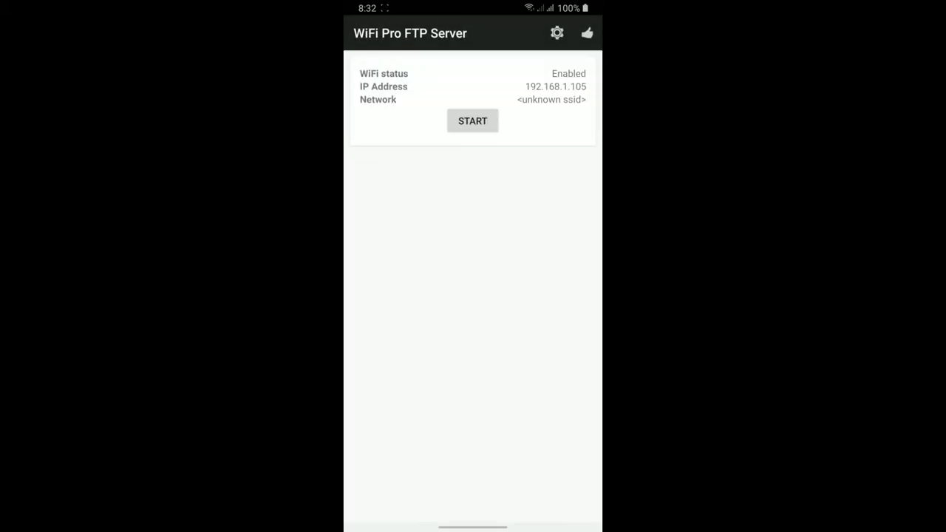
pyautogui.click(472, 120)
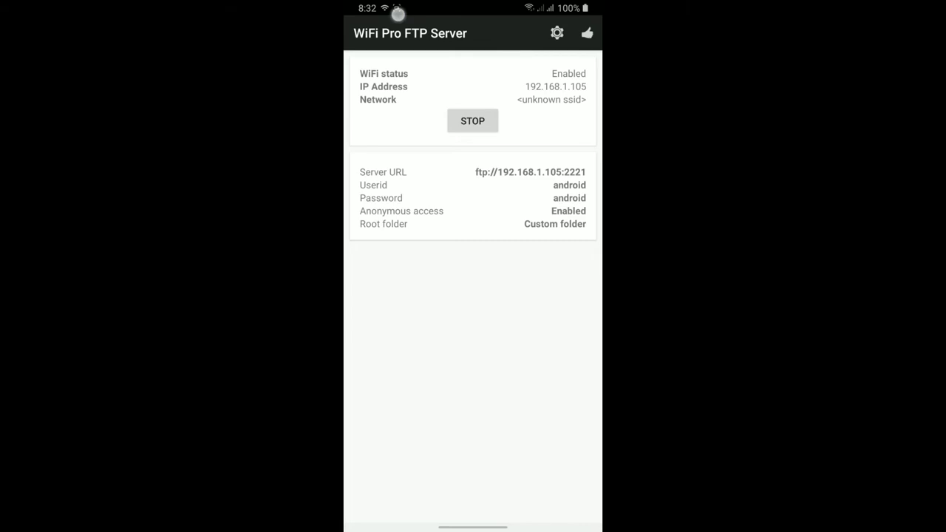
pyautogui.moveTo(397, 15); pyautogui.dragTo(399, 295)
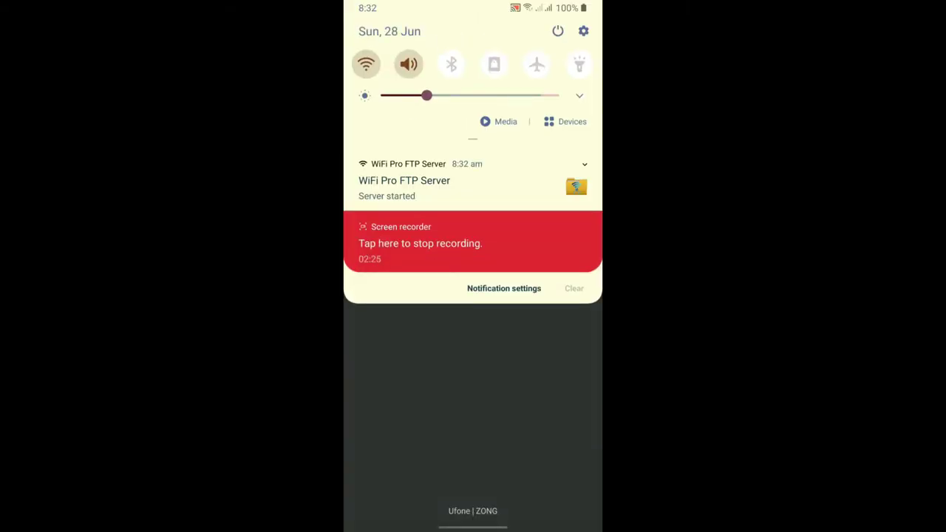
pyautogui.moveTo(528, 394); pyautogui.dragTo(543, 192)
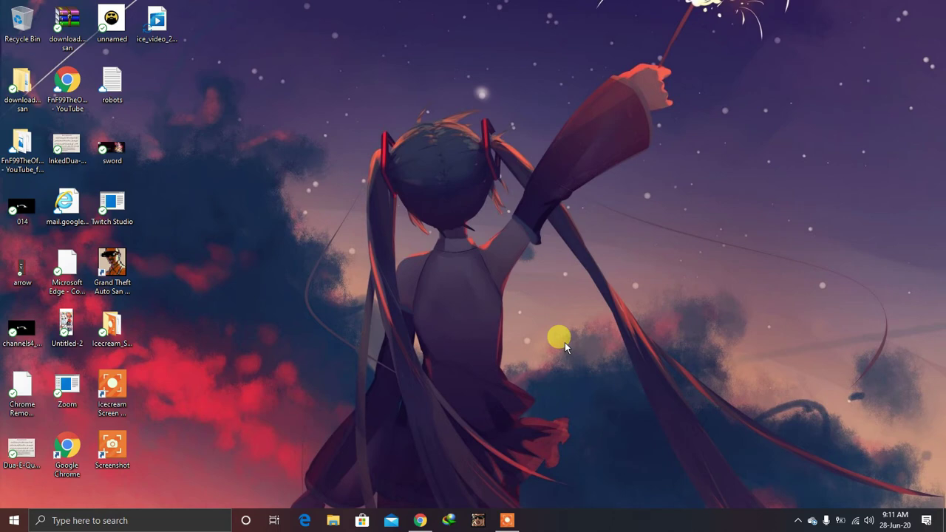
# Switch to Chrome and enter the phone's FTP address ftp://192.168.1.105:2221 in a new tab.
pyautogui.click(421, 522)
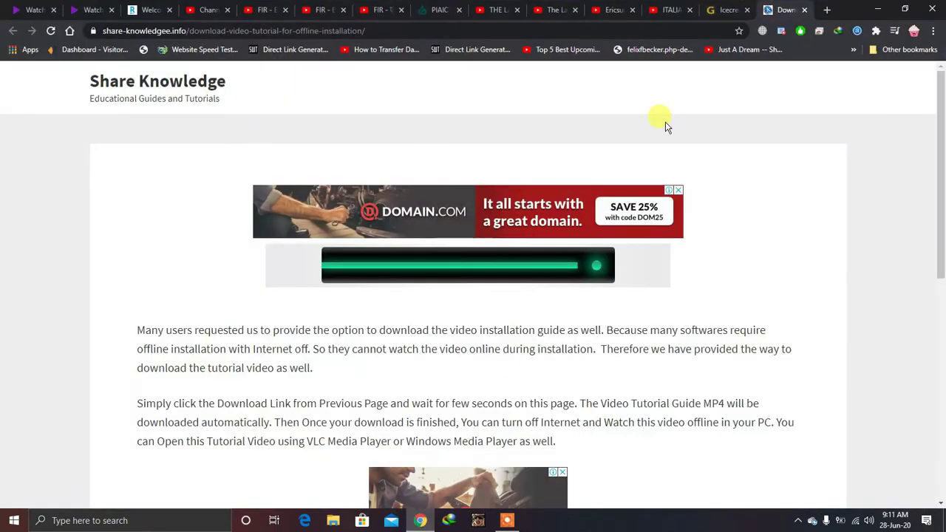
pyautogui.click(825, 11)
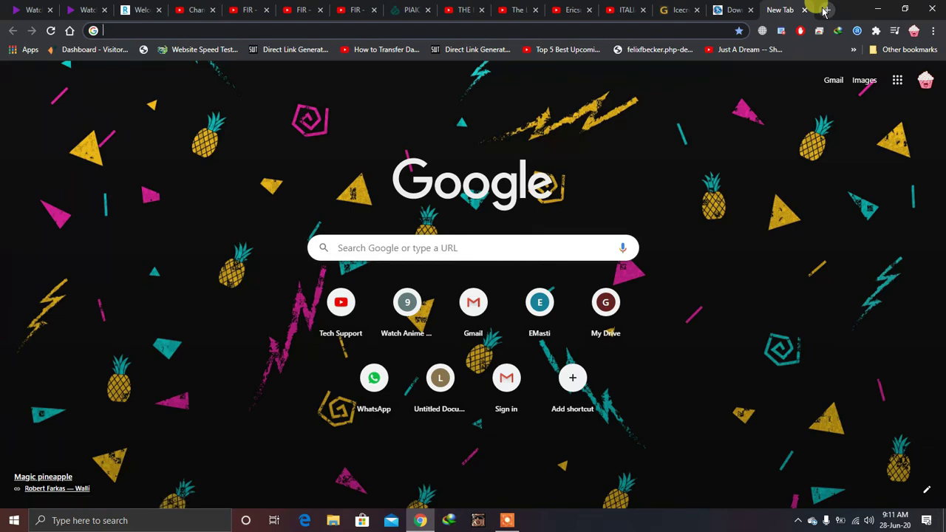
pyautogui.write('ftp')
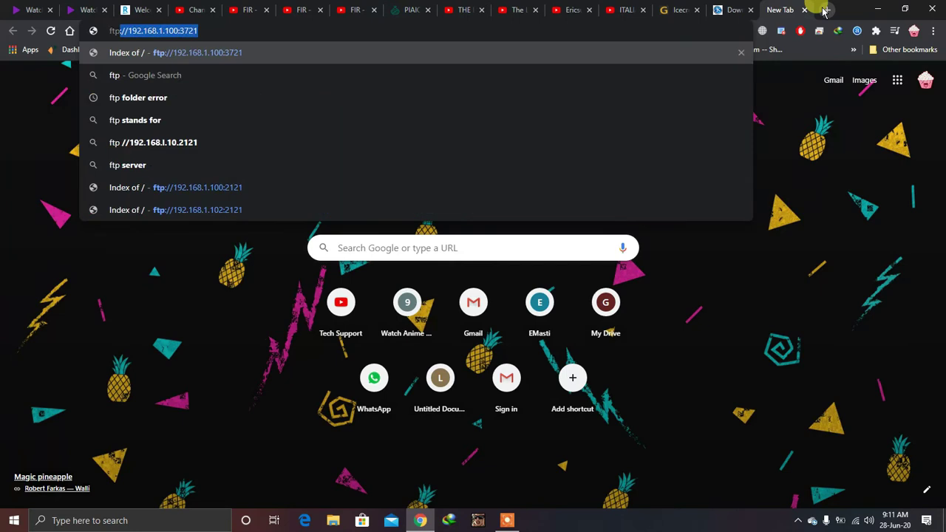
pyautogui.write('://')
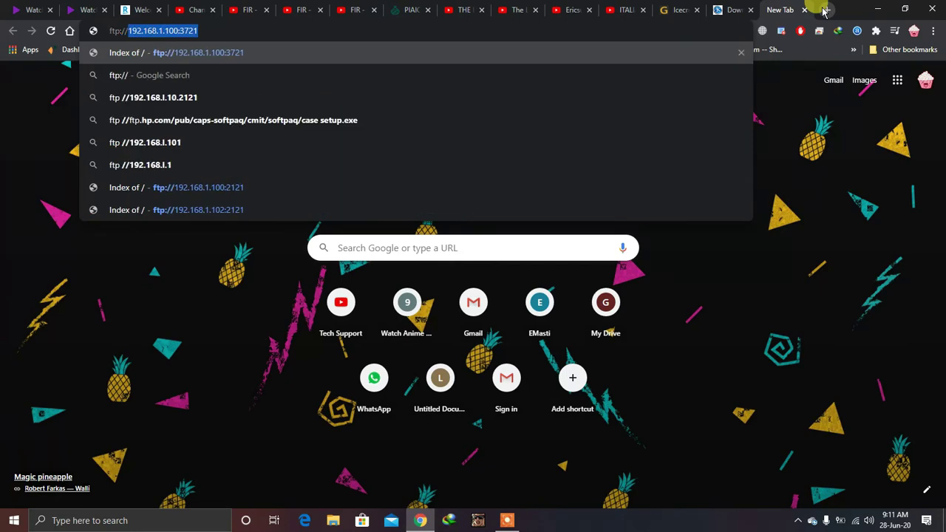
pyautogui.write('1')
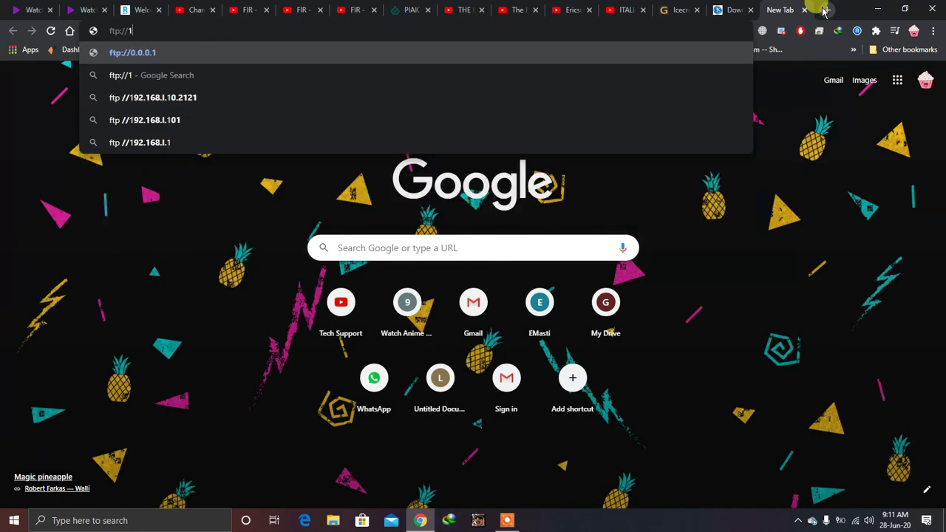
pyautogui.write('92.168.')
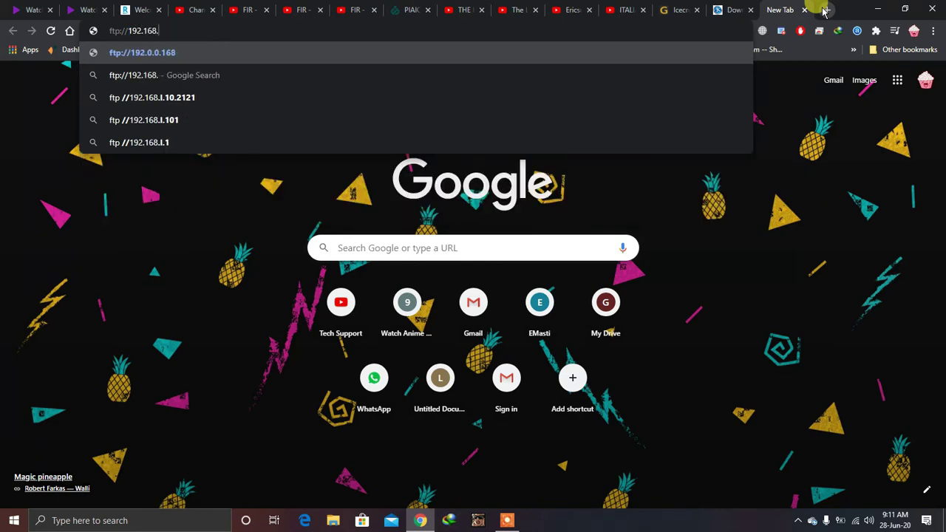
pyautogui.write('1.')
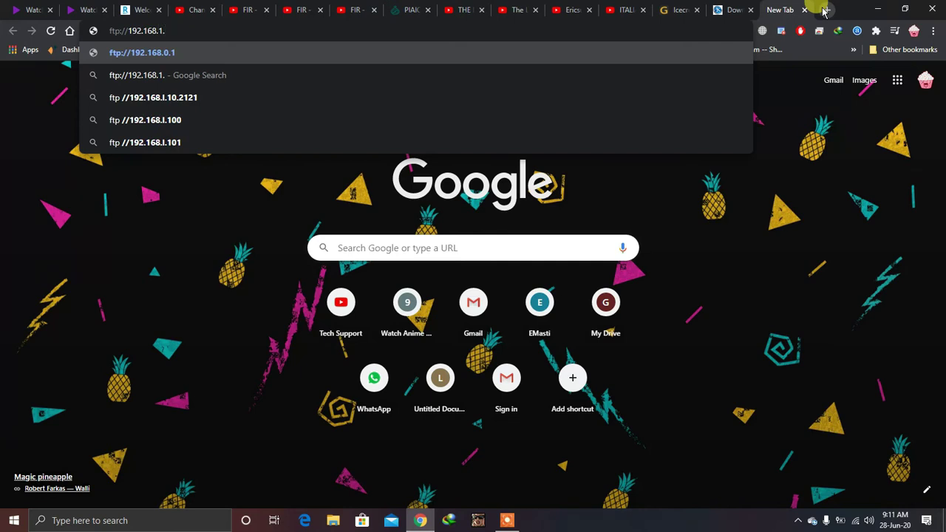
pyautogui.write('105')
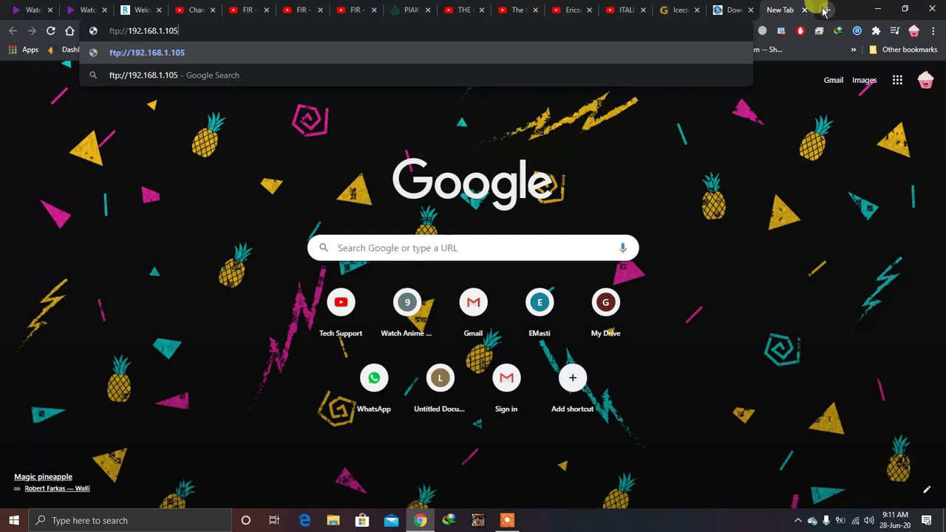
pyautogui.write(':2221')
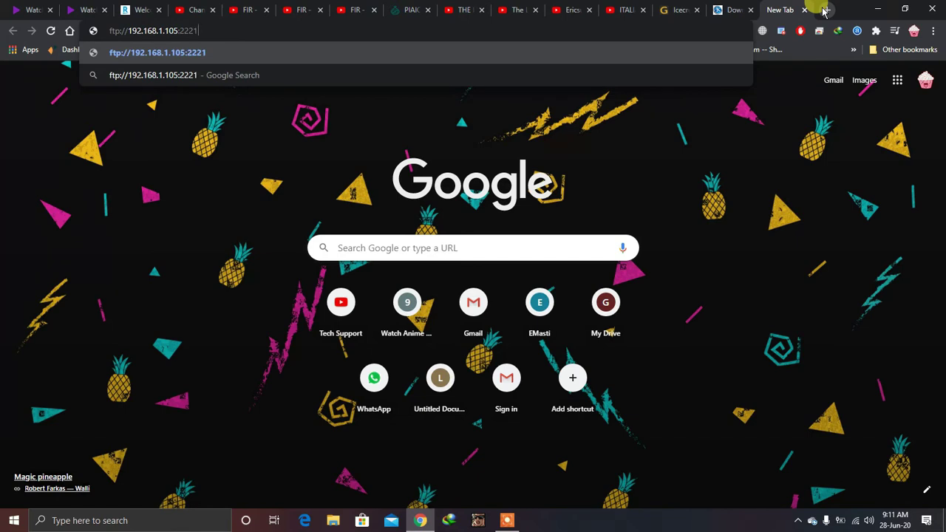
# Magnify the entered address, highlight its port number 2221 and restore the normal screen size.
pyautogui.press('super+plus')
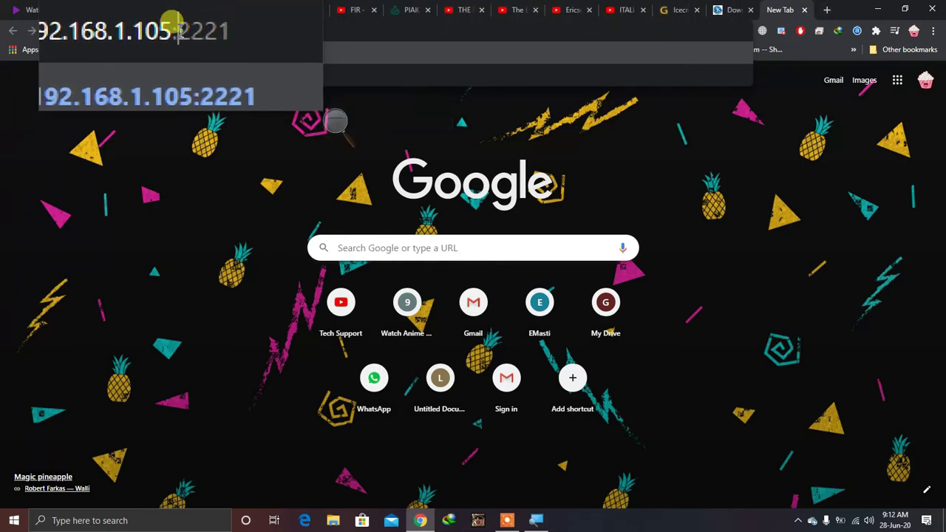
pyautogui.moveTo(180, 31); pyautogui.dragTo(198, 31)
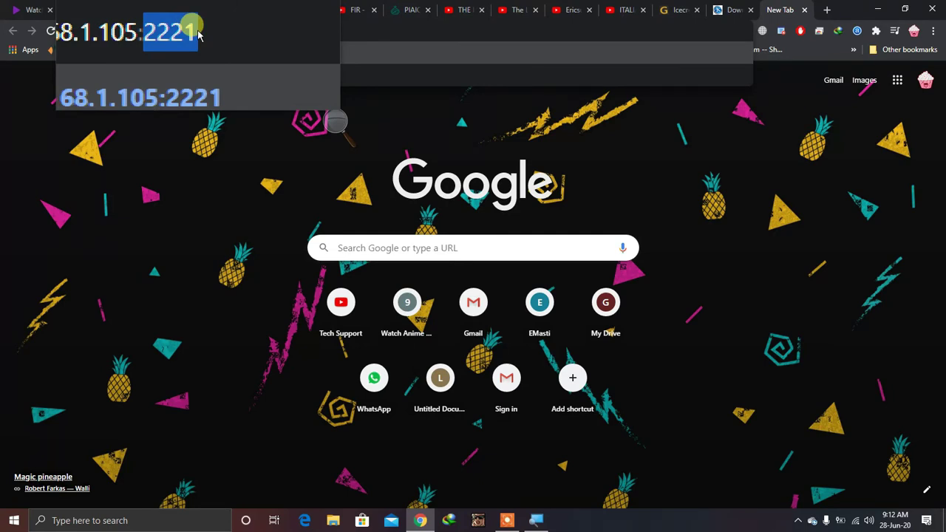
pyautogui.press('super+minus')
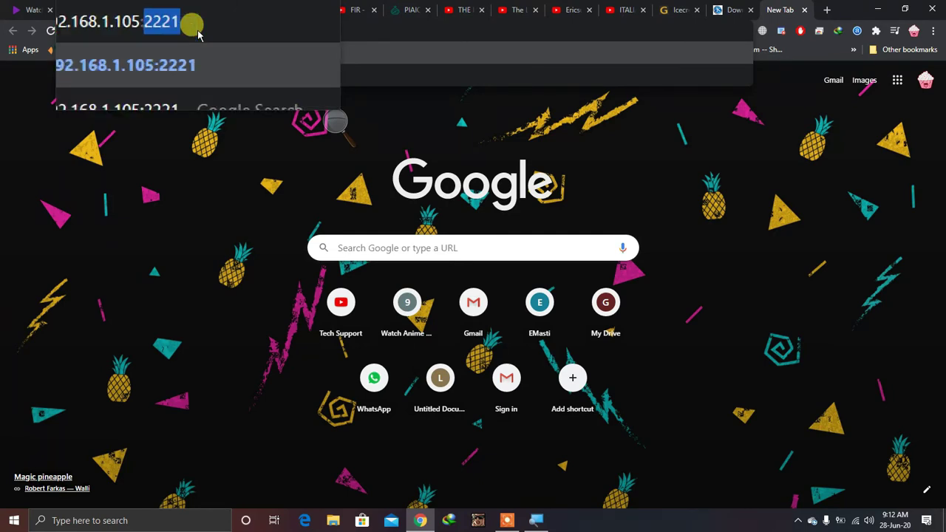
pyautogui.press('super+minus')
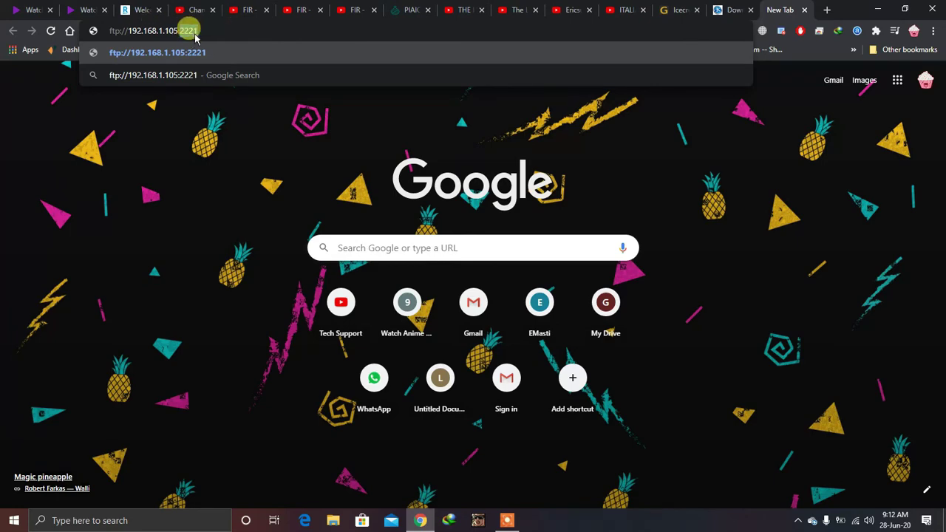
# Load the FTP address, look into the Alarms folder and return to the root listing.
pyautogui.press('Return')
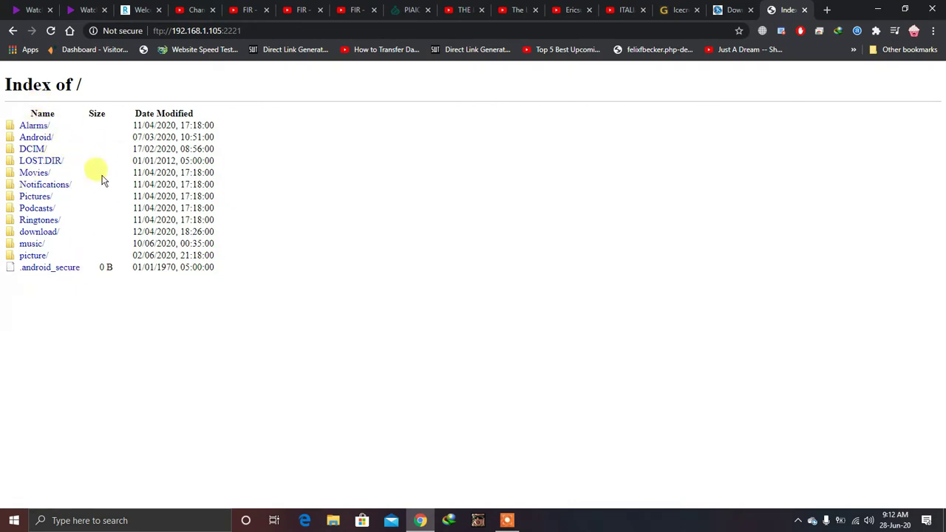
pyautogui.click(34, 125)
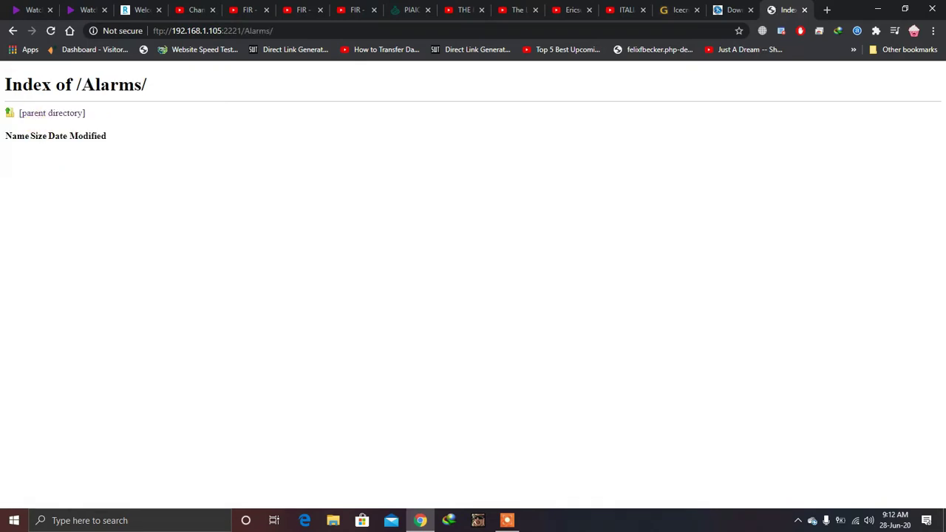
pyautogui.click(13, 30)
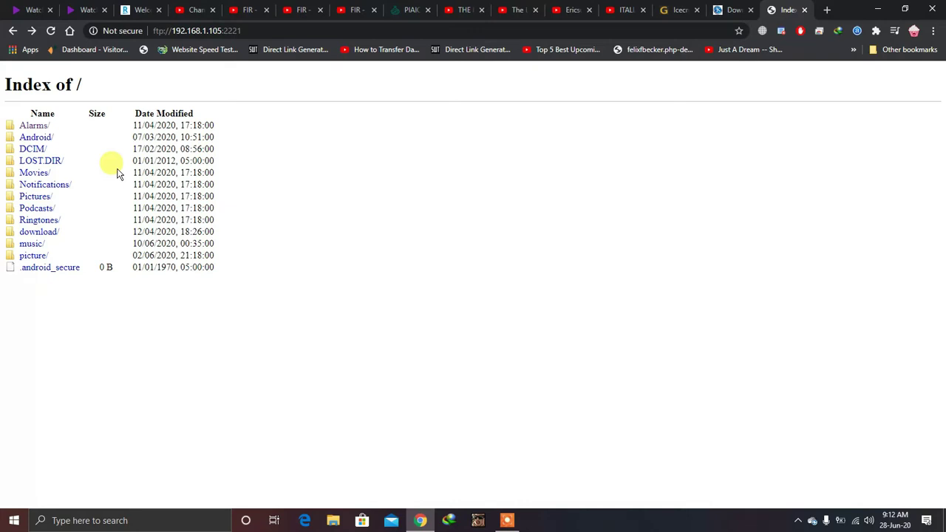
# Switch to File Explorer, show This PC and start adding a network location there.
pyautogui.click(333, 522)
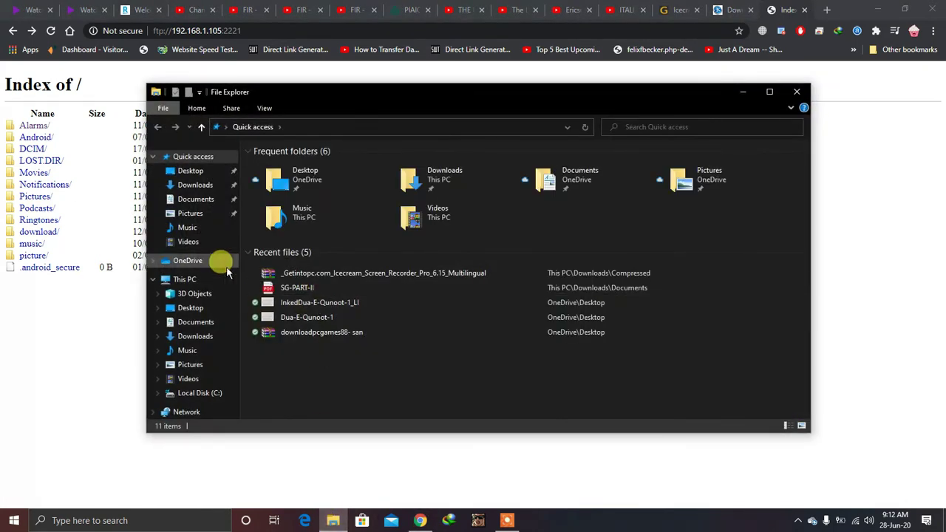
pyautogui.click(212, 277)
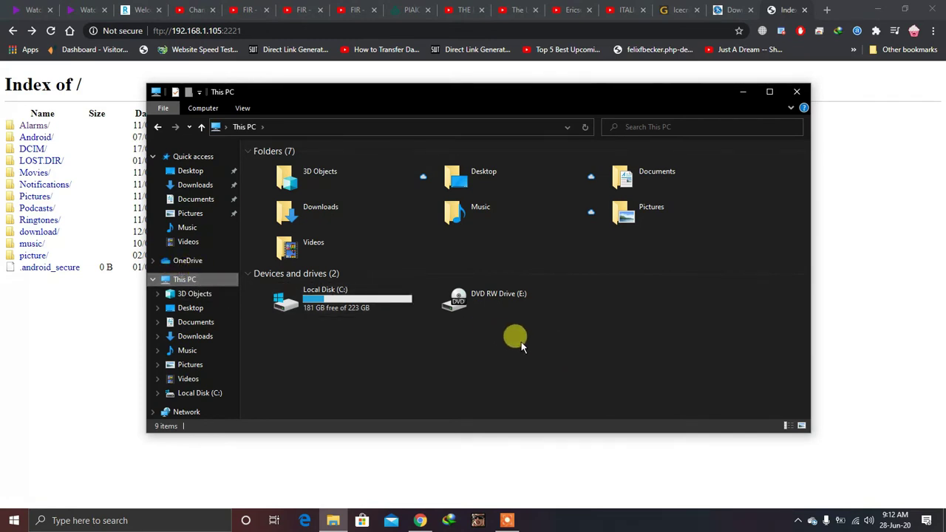
pyautogui.rightClick(561, 358)
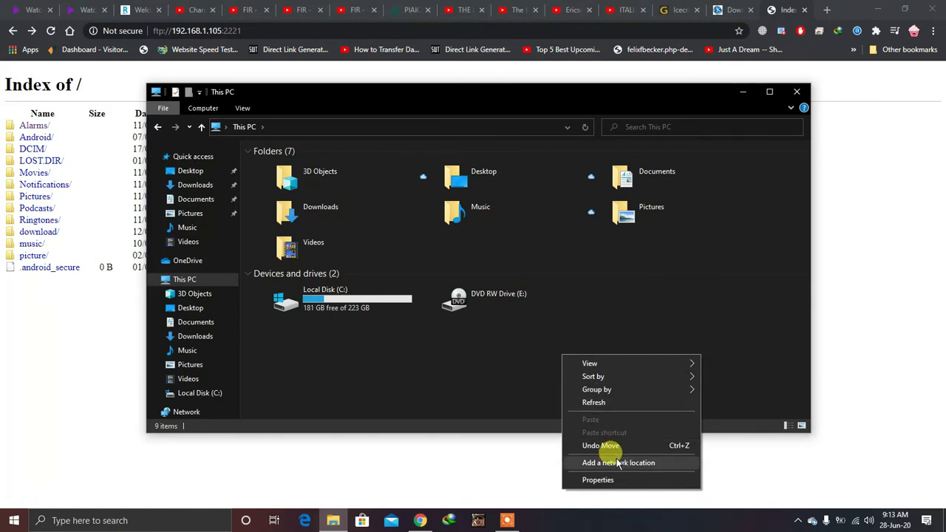
pyautogui.press('super+plus')
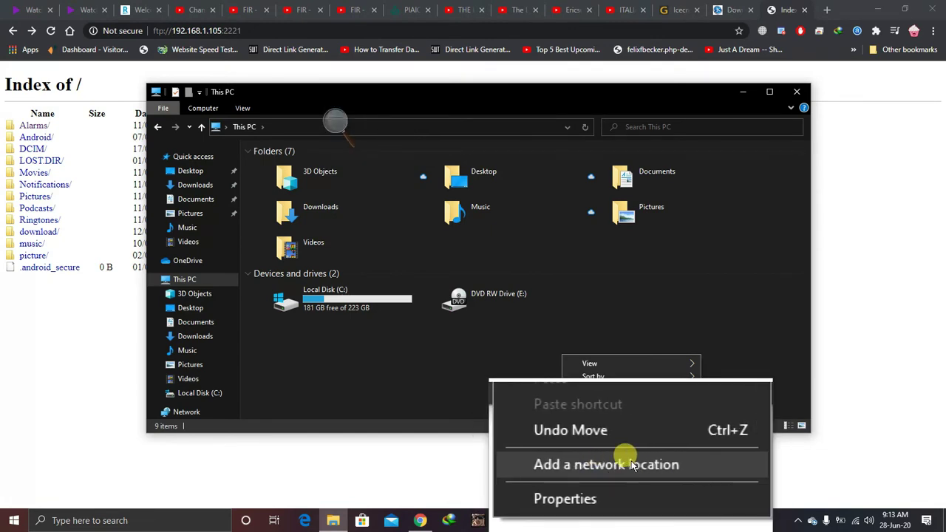
pyautogui.press('super+Escape')
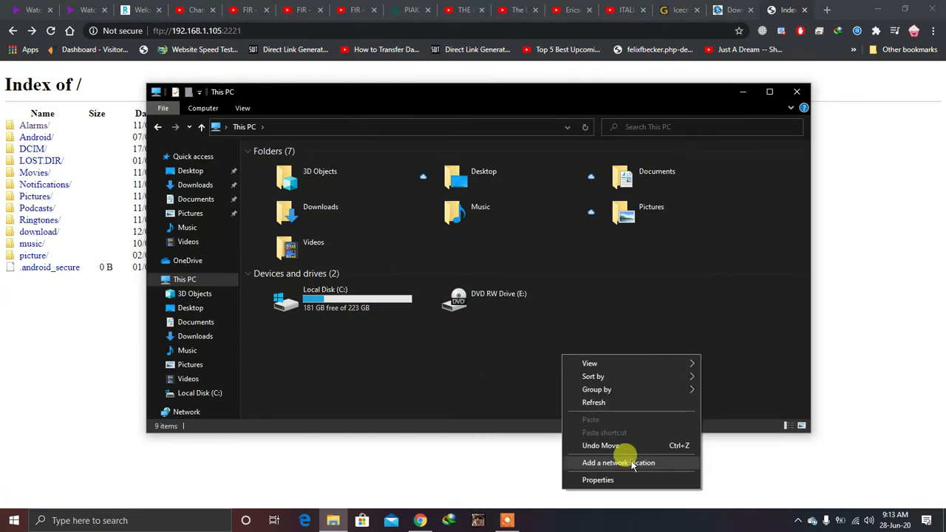
pyautogui.click(632, 464)
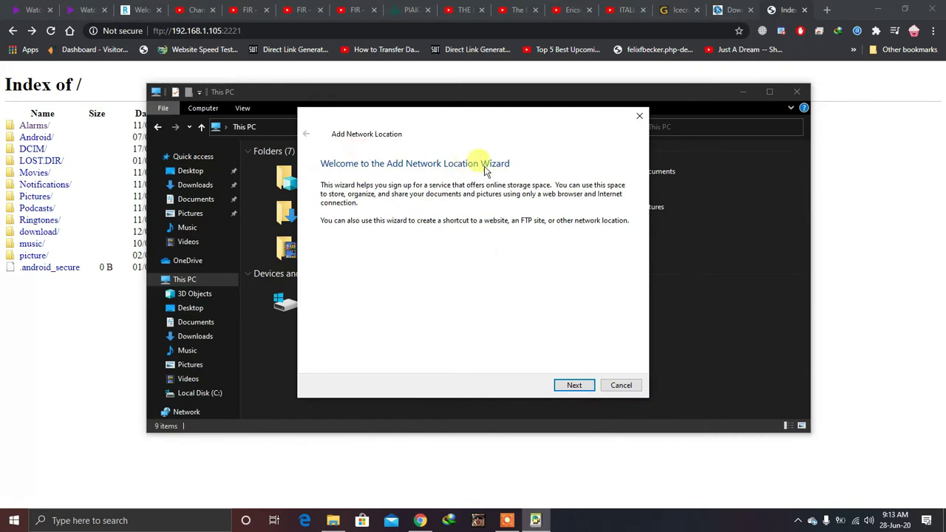
# Choose a custom network location and give it the address ftp://192.168.1.105:2221, copied from Chrome, without a trailing slash.
pyautogui.click(584, 384)
pyautogui.click(447, 202)
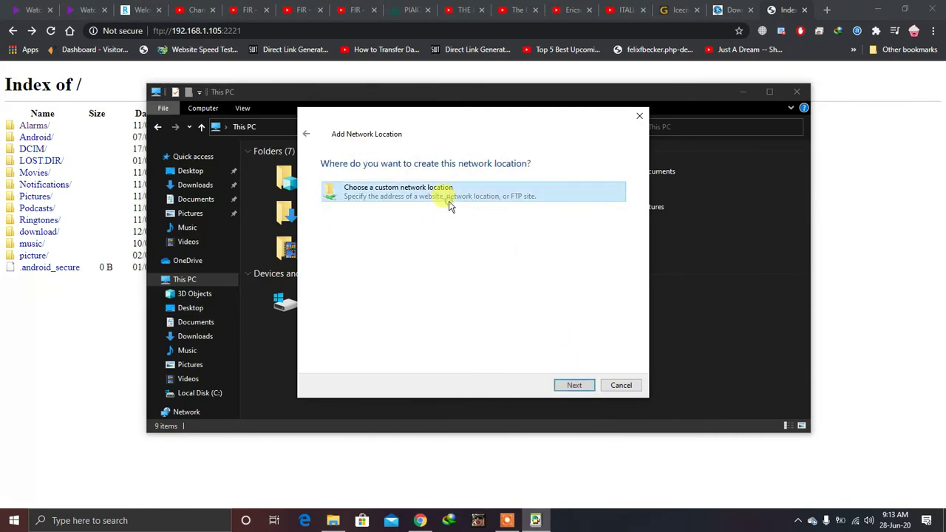
pyautogui.click(576, 385)
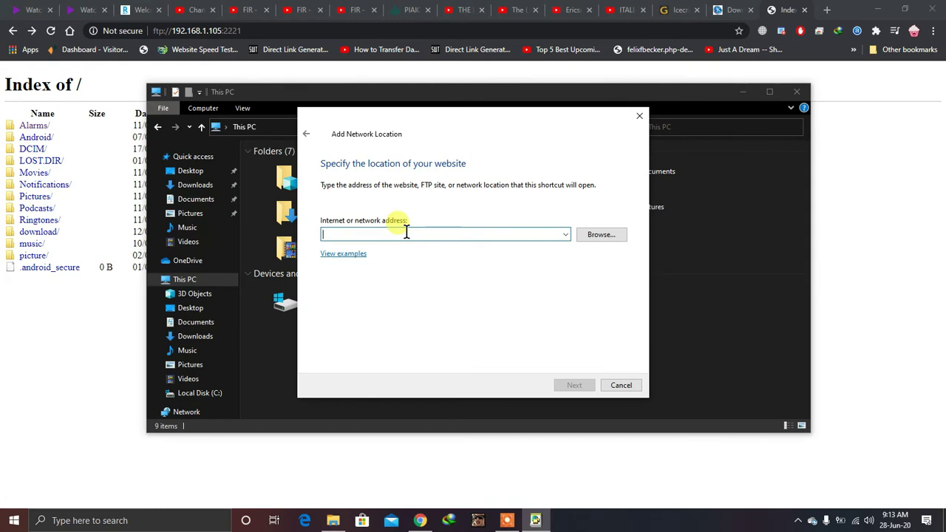
pyautogui.click(260, 30)
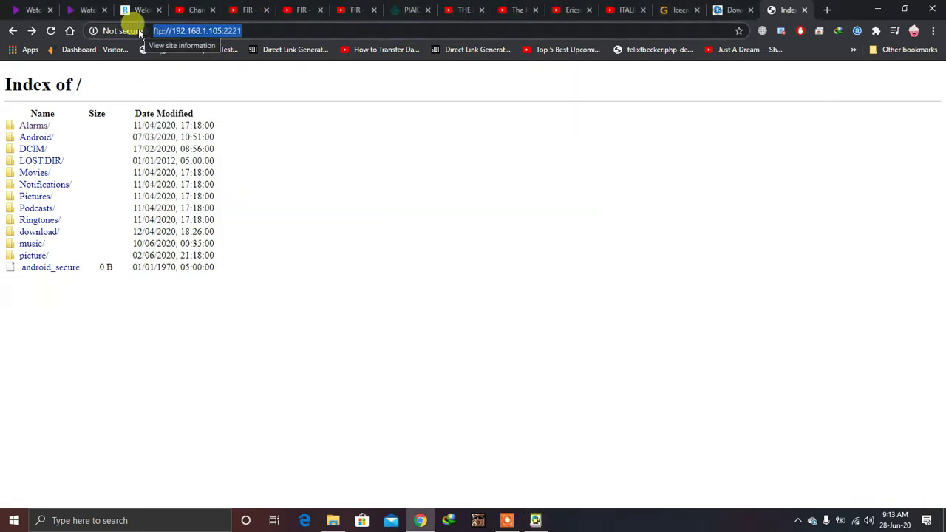
pyautogui.click(535, 518)
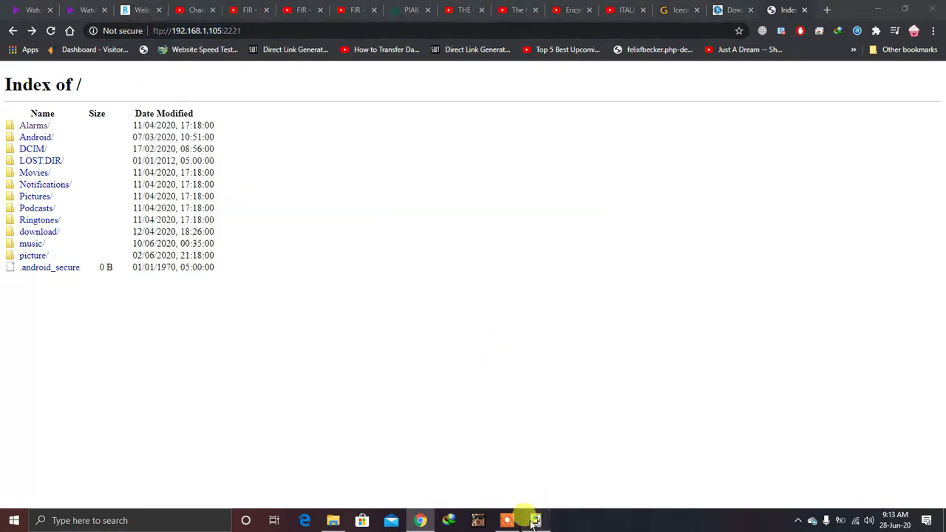
pyautogui.write('ftp://192.168.1.105:2221/')
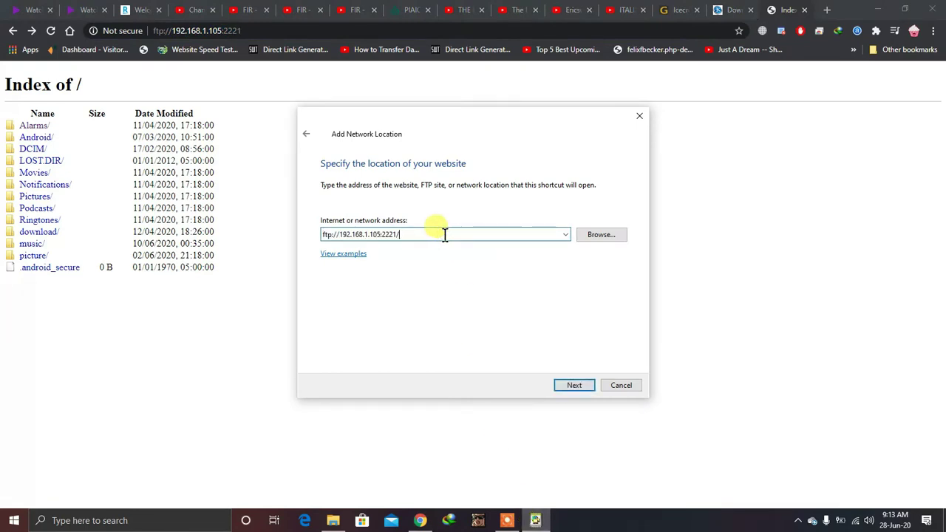
pyautogui.press('BackSpace')
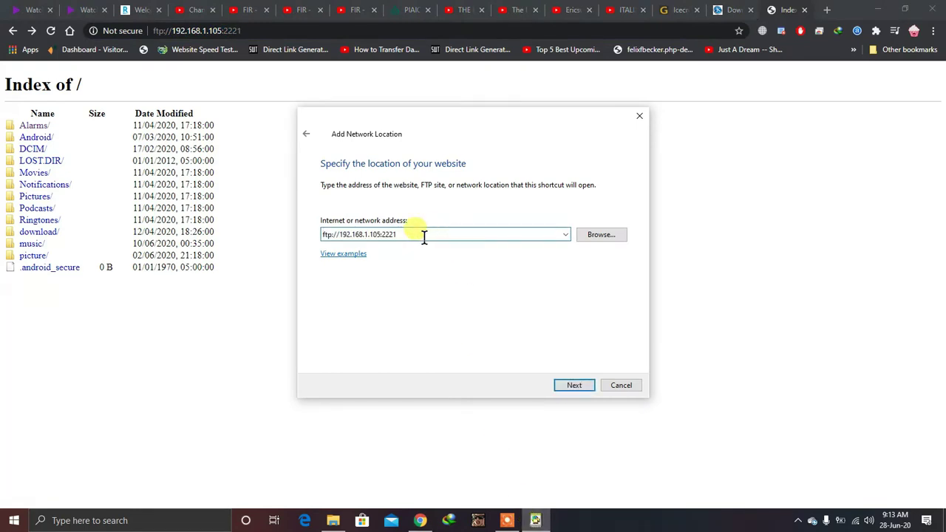
pyautogui.click(575, 386)
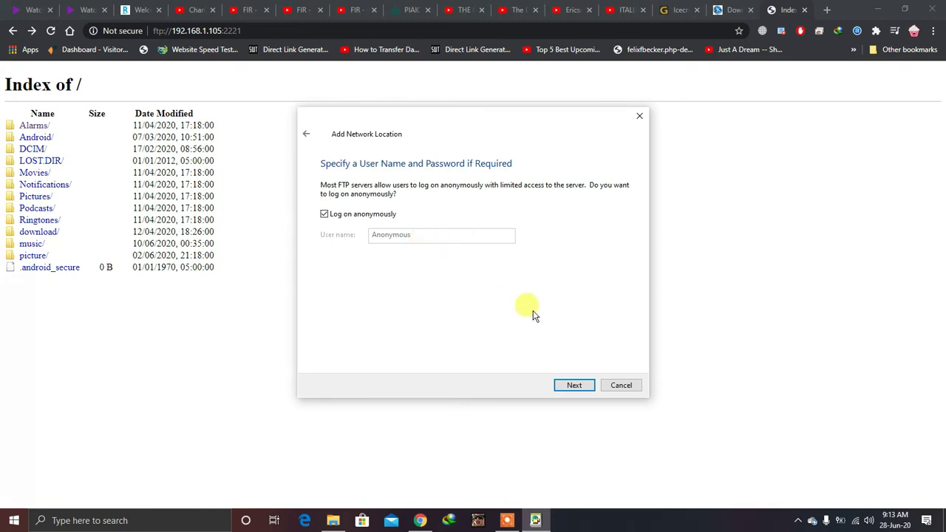
# Keep the anonymous logon, name the network location "mobile" and finish the wizard.
pyautogui.click(576, 384)
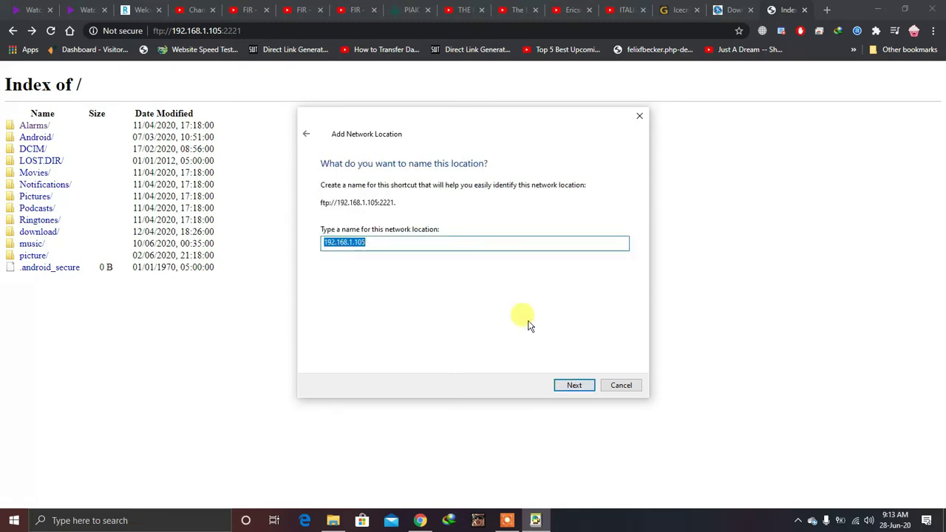
pyautogui.press('BackSpace')
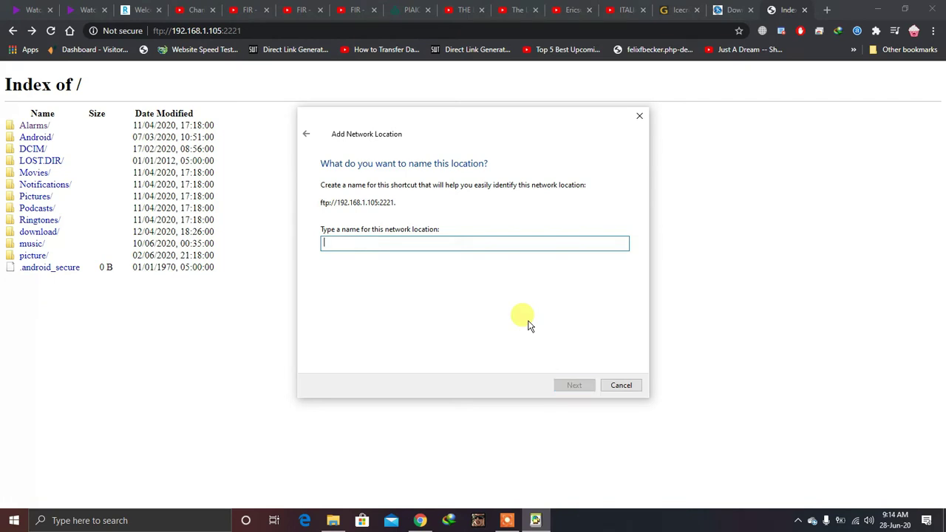
pyautogui.write('mobile')
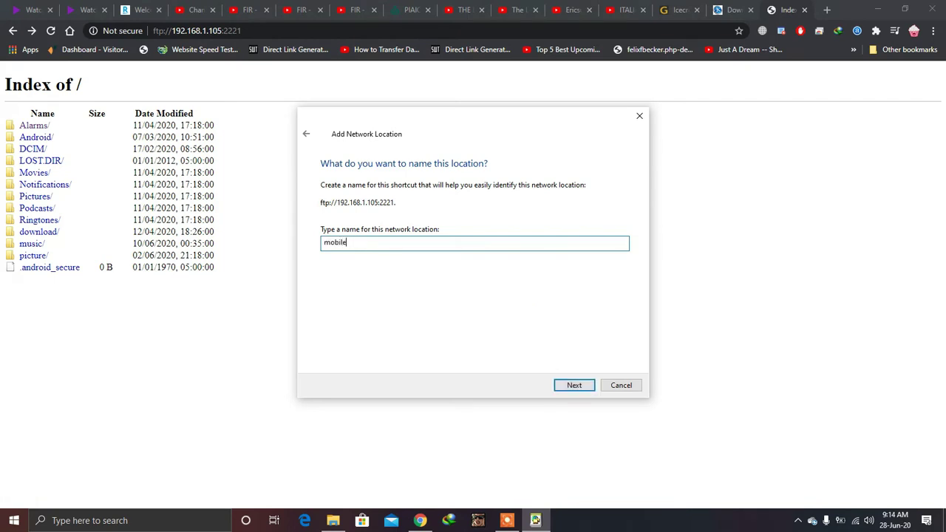
pyautogui.press('Return')
pyautogui.press('Return')
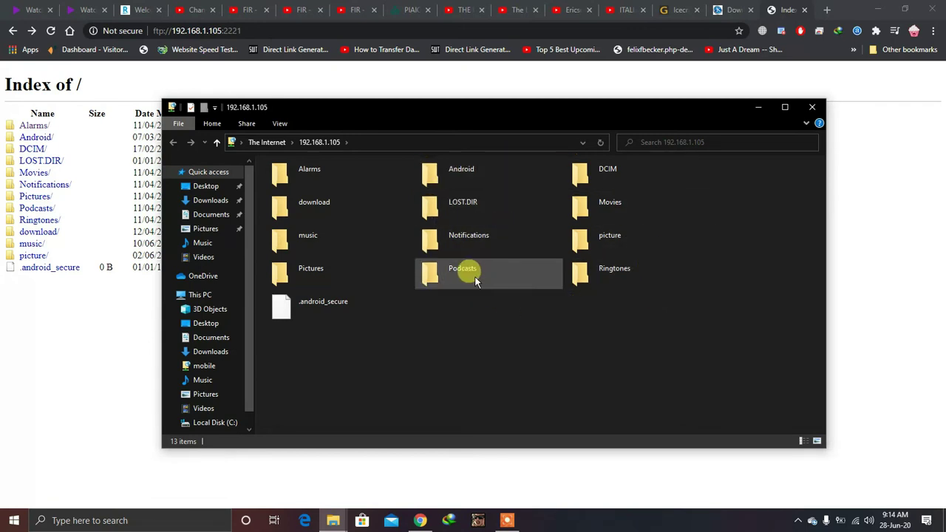
# Open the phone's music folder and look through its files to the end of the list.
pyautogui.doubleClick(334, 237)
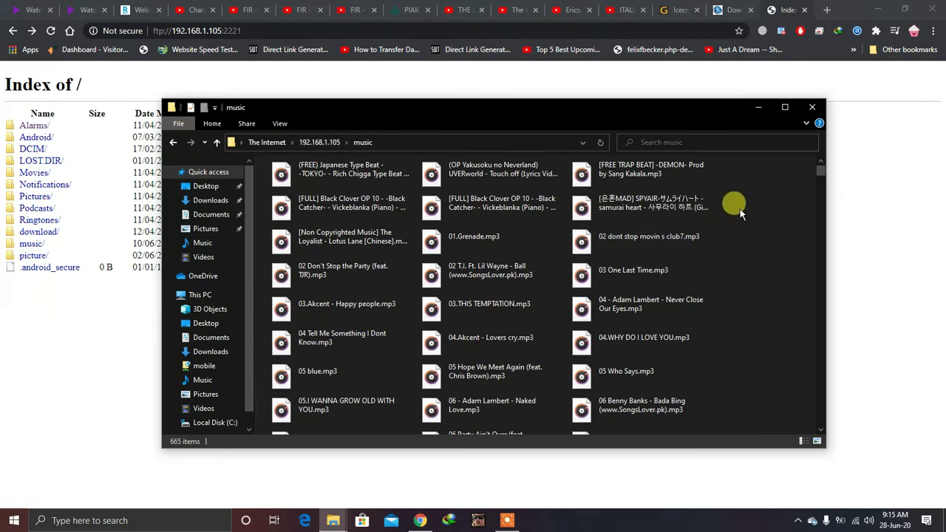
pyautogui.moveTo(820, 171); pyautogui.dragTo(819, 438)
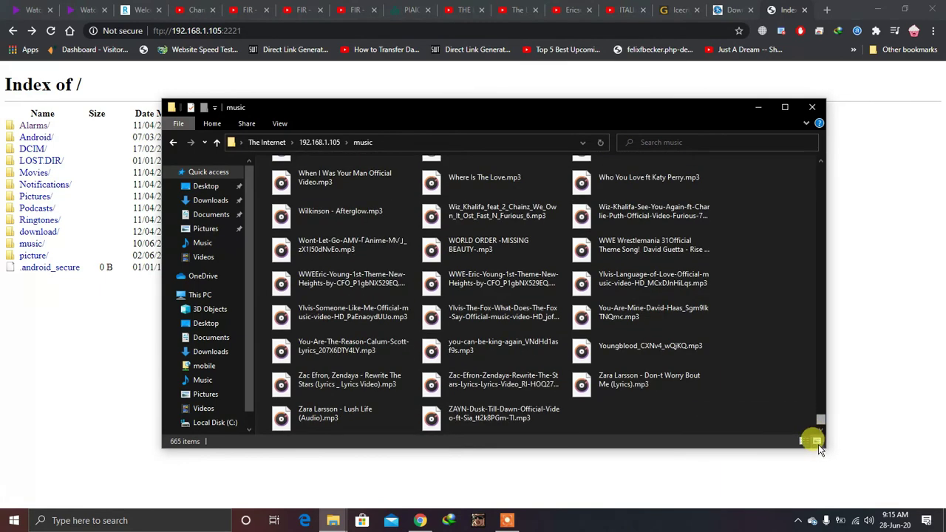
# Create a new folder inside the phone's music folder and locate it at the end of the file list.
pyautogui.rightClick(749, 424)
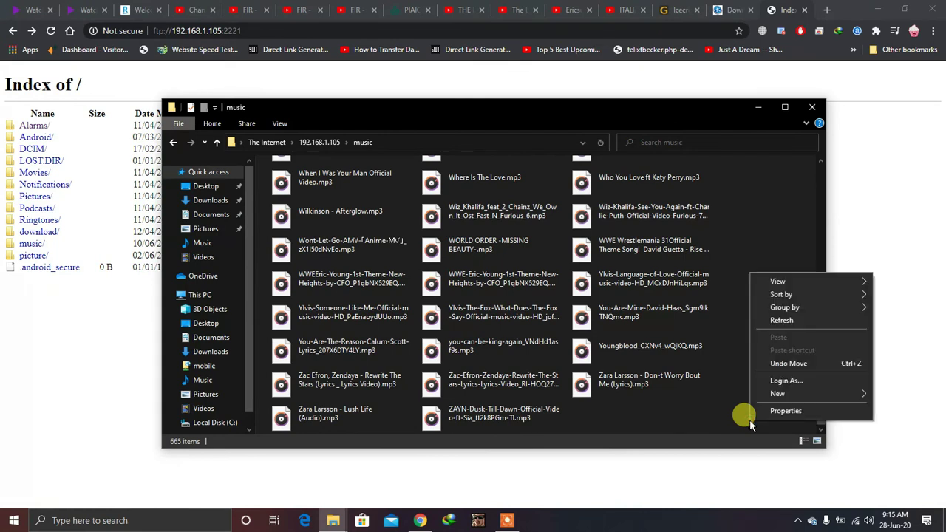
pyautogui.moveTo(811, 399)
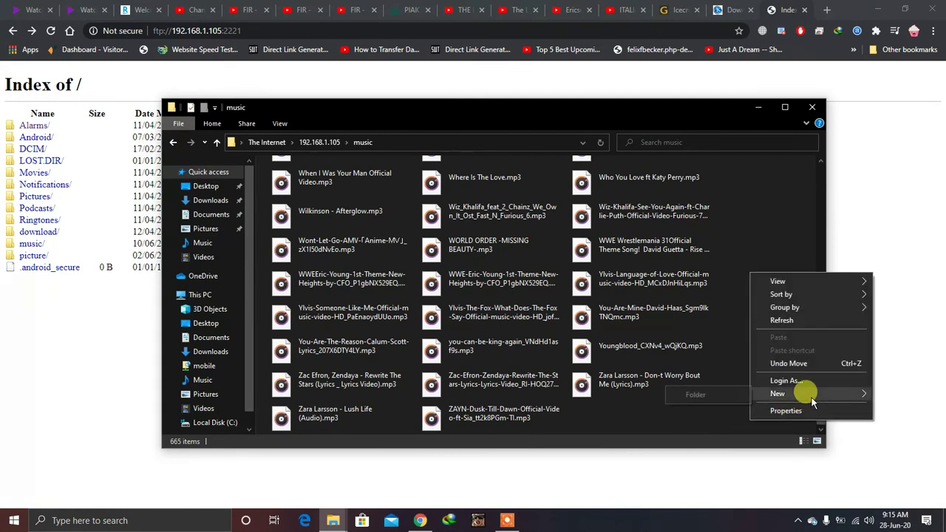
pyautogui.click(727, 393)
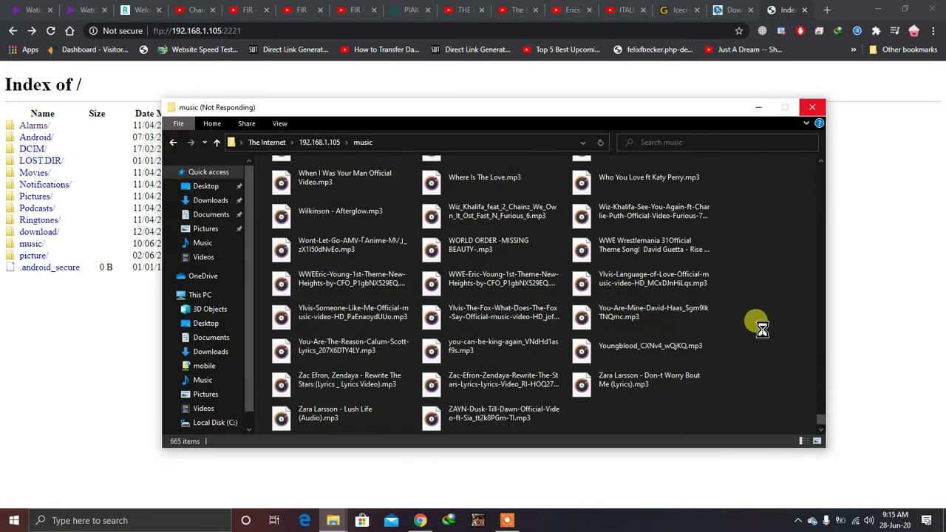
pyautogui.scroll(3, 775, 244)
pyautogui.scroll(3, 772, 240)
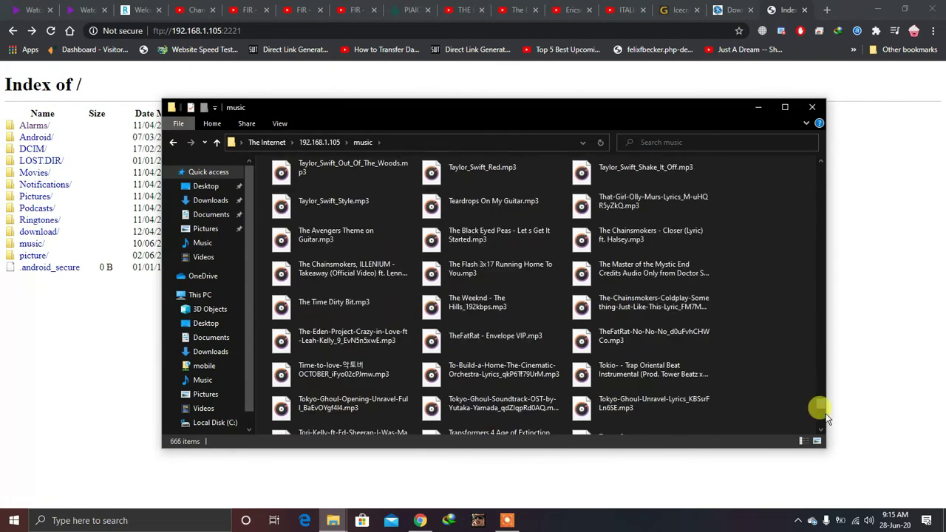
pyautogui.scroll(-2, 813, 418)
pyautogui.scroll(2, 811, 436)
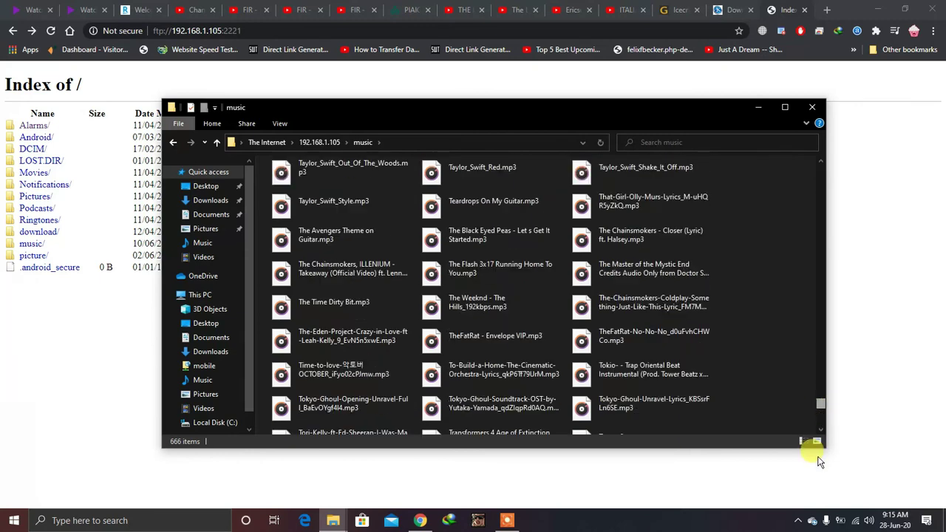
pyautogui.scroll(-5, 817, 406)
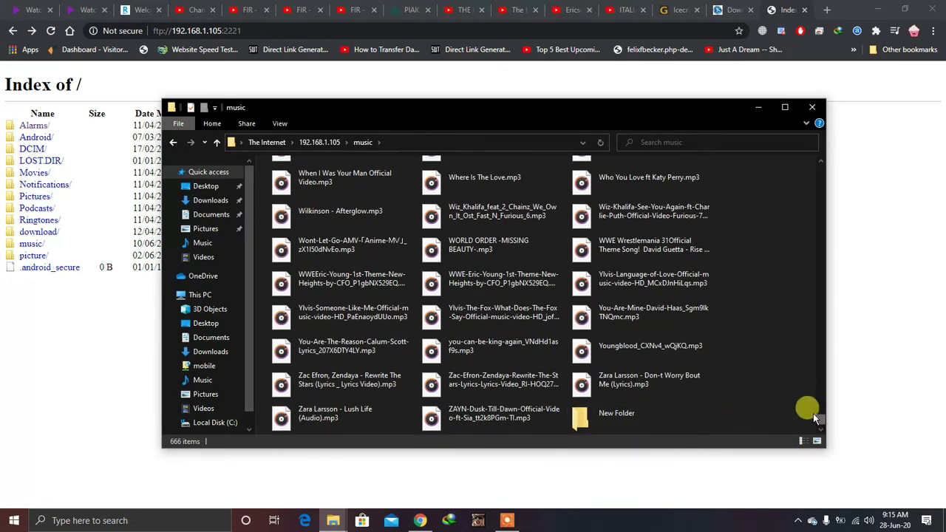
pyautogui.rightClick(765, 393)
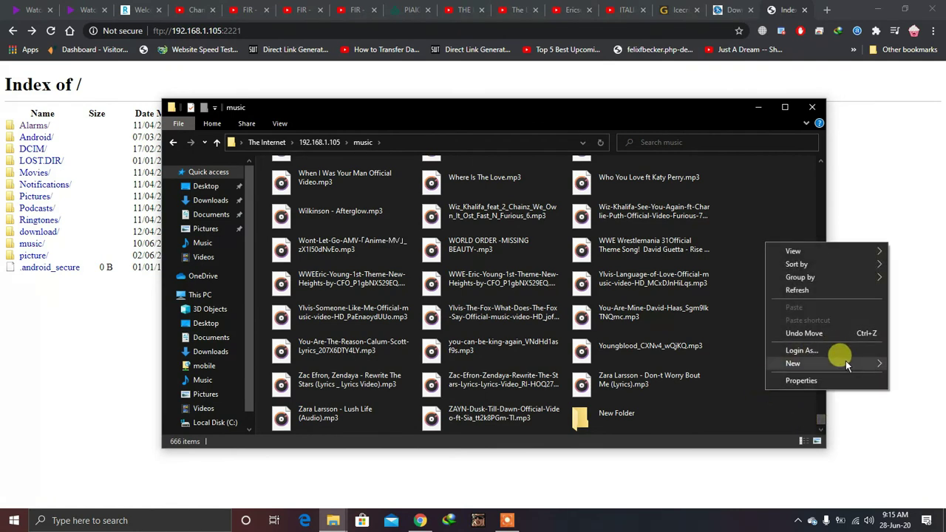
pyautogui.moveTo(843, 365)
pyautogui.click(723, 407)
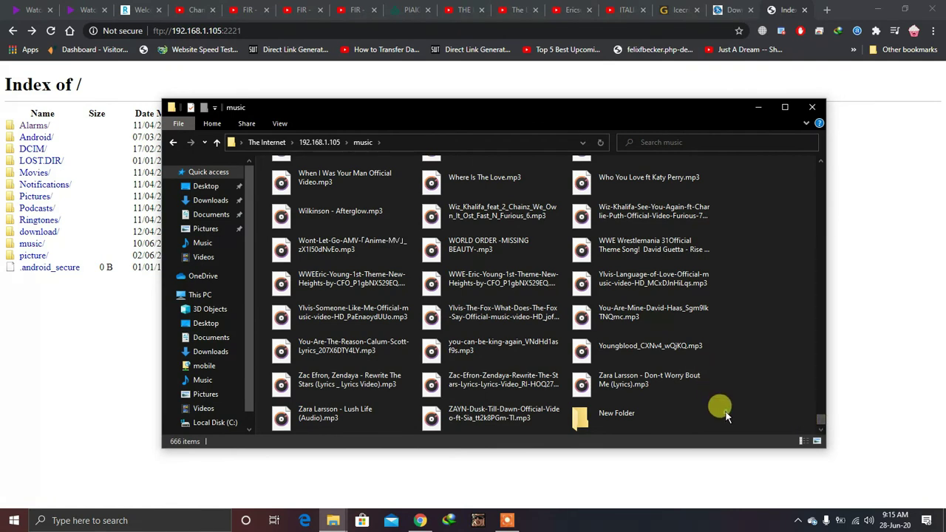
pyautogui.click(672, 418)
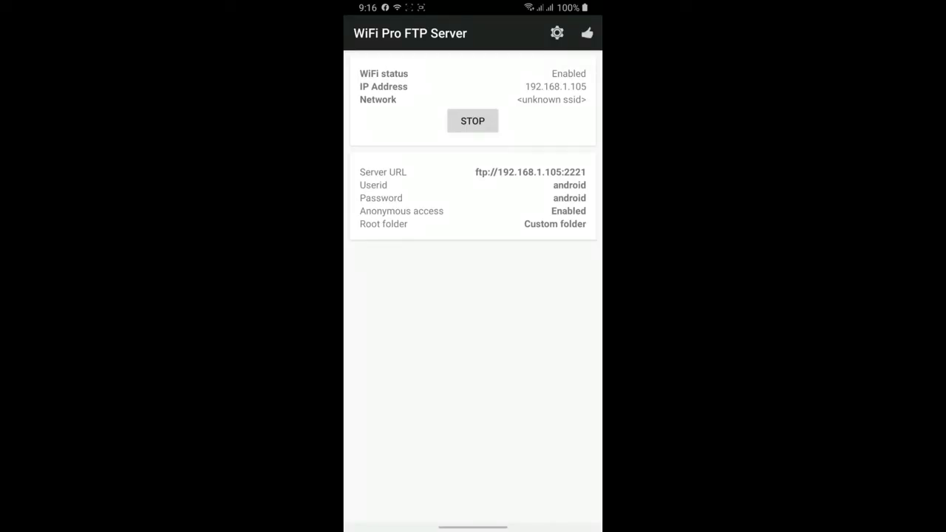
pyautogui.moveTo(472, 526); pyautogui.dragTo(473, 332)
pyautogui.moveTo(473, 4); pyautogui.dragTo(473, 443)
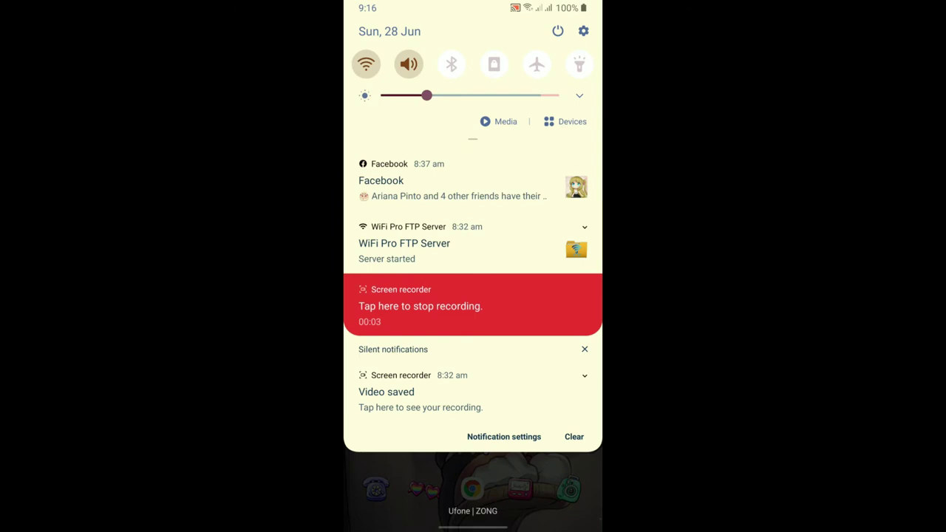
pyautogui.click(583, 31)
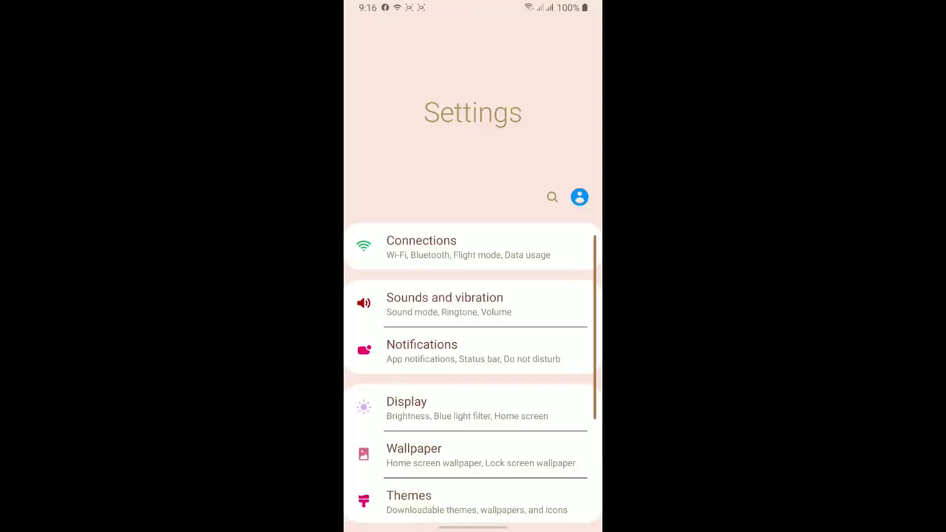
pyautogui.scroll(-5, 473, 332)
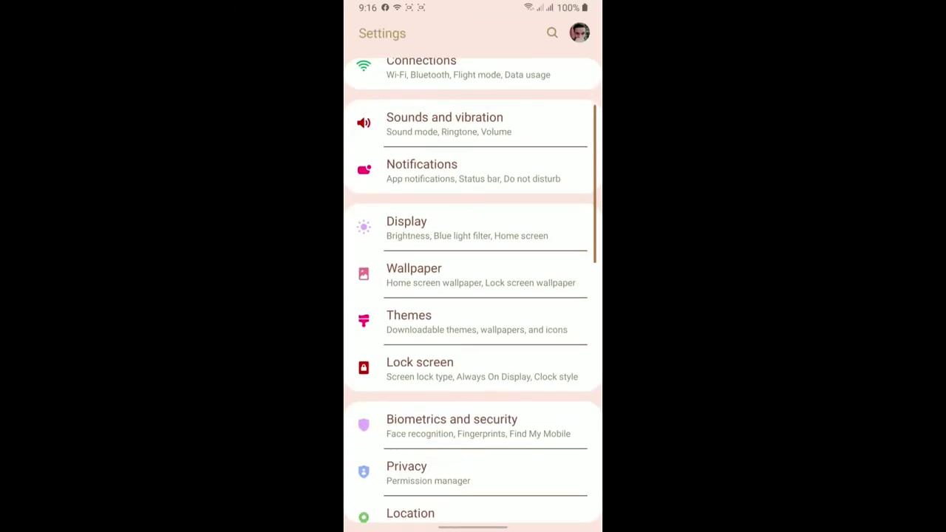
pyautogui.scroll(-3, 472, 296)
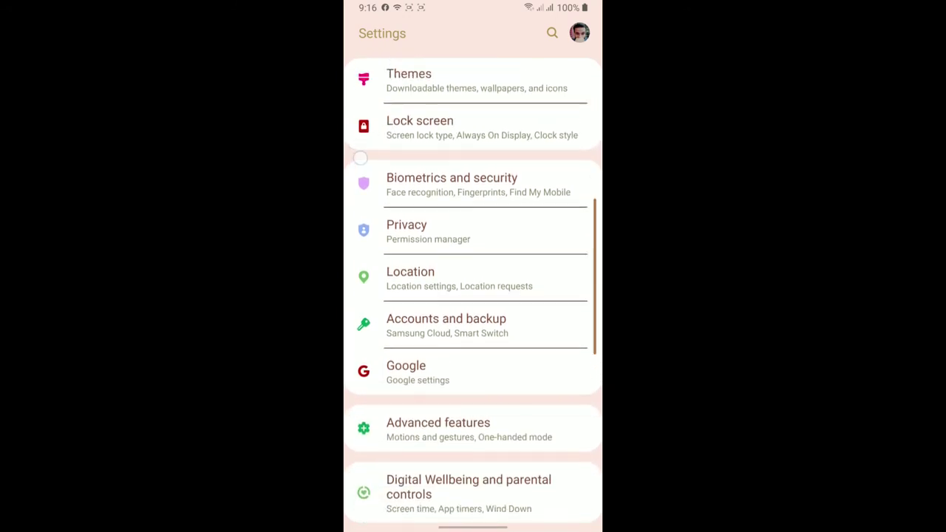
pyautogui.scroll(5, 473, 296)
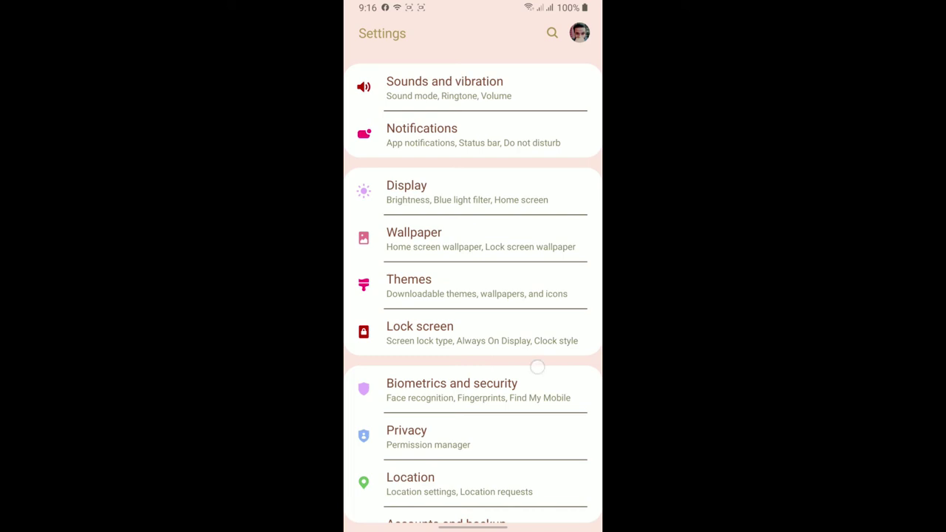
pyautogui.scroll(5, 538, 367)
pyautogui.scroll(-3, 513, 441)
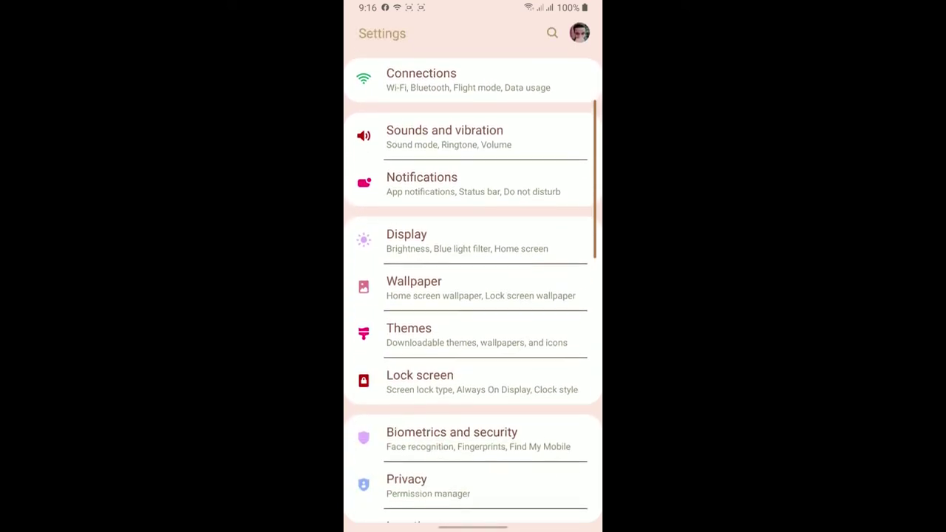
pyautogui.scroll(3, 473, 295)
pyautogui.click(552, 196)
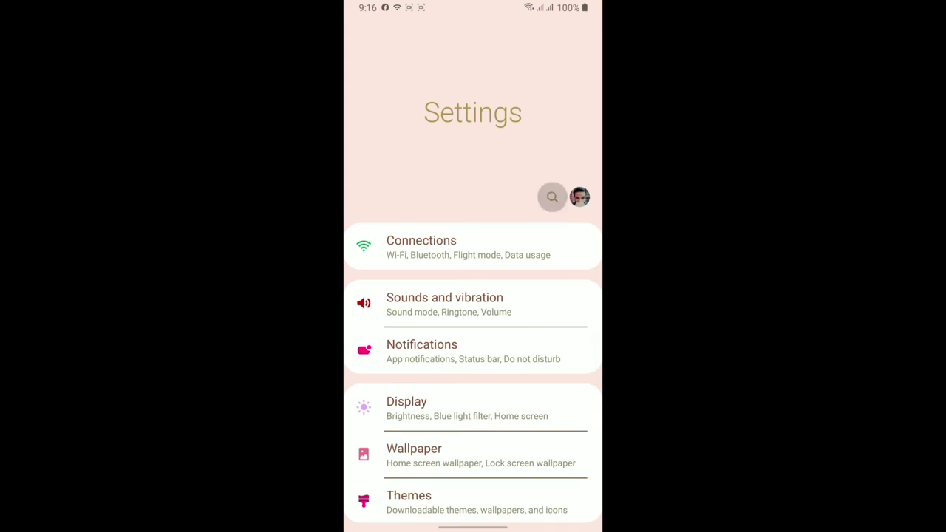
pyautogui.moveTo(473, 525); pyautogui.dragTo(472, 355)
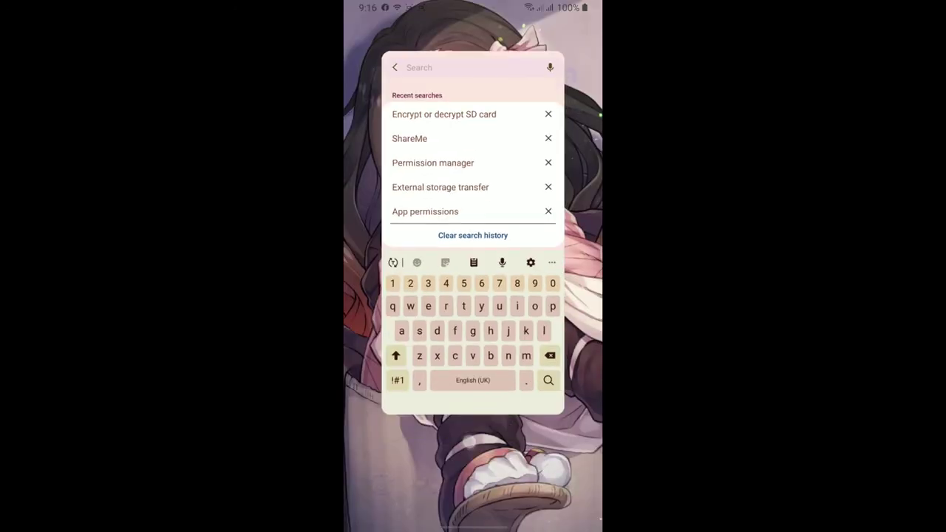
# Open My Files from the phone's Samsung app folder and open New Folder inside the SD card's music folder.
pyautogui.moveTo(473, 414); pyautogui.dragTo(473, 192)
pyautogui.click(377, 101)
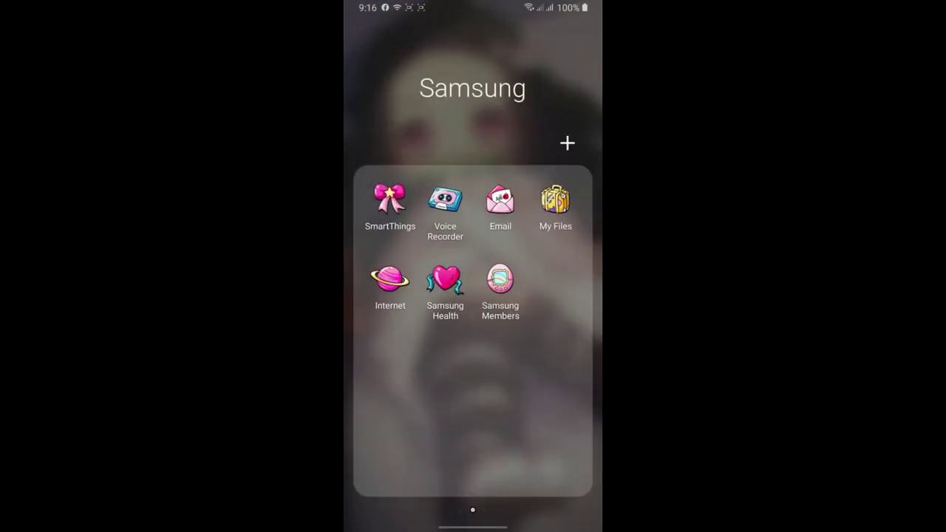
pyautogui.click(559, 201)
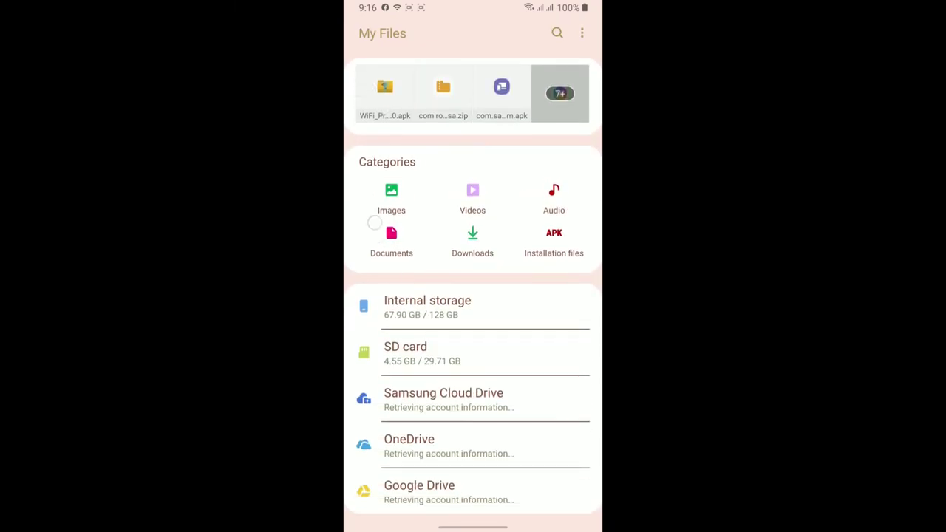
pyautogui.click(421, 347)
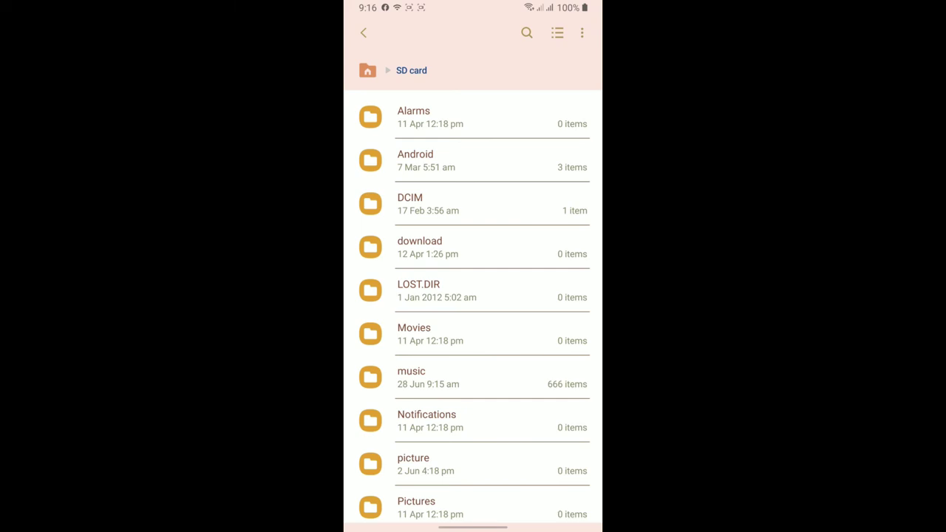
pyautogui.click(443, 377)
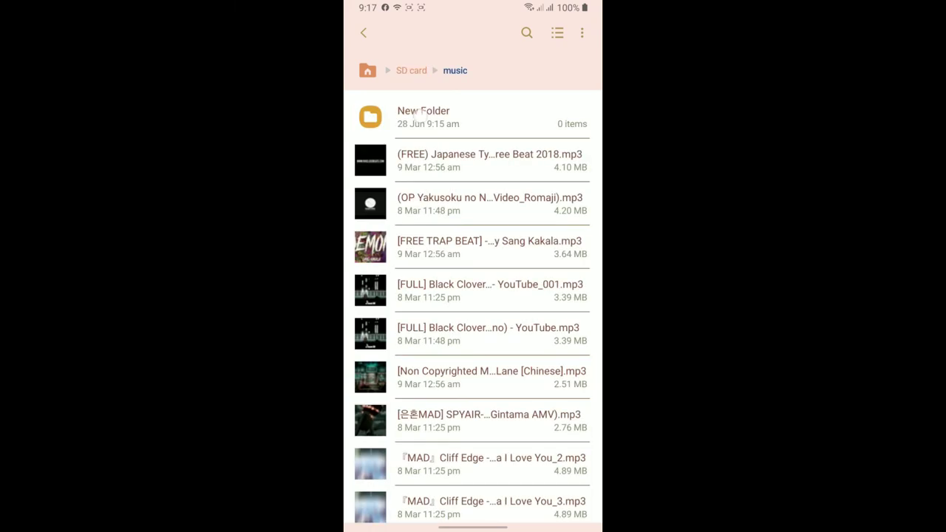
pyautogui.click(443, 118)
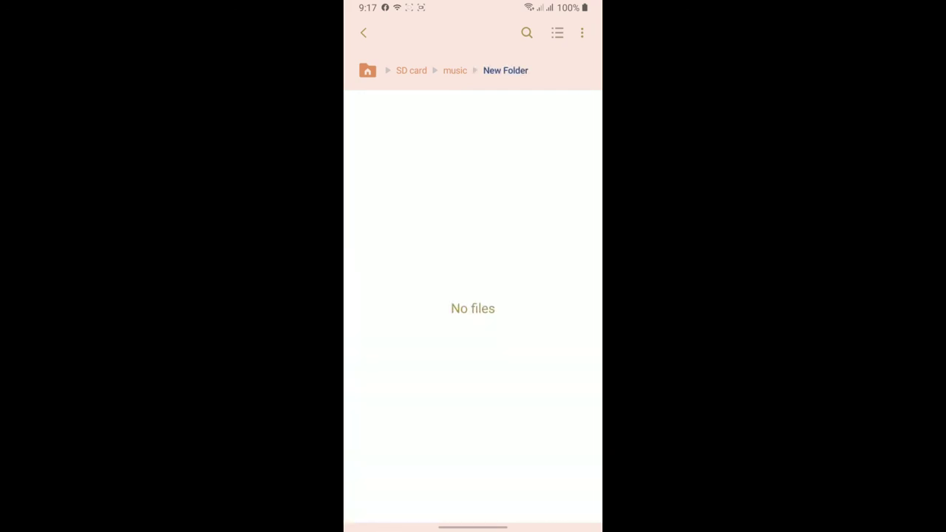
# Return to the SD card's music folder on the phone and delete New Folder.
pyautogui.moveTo(600, 318); pyautogui.dragTo(554, 311)
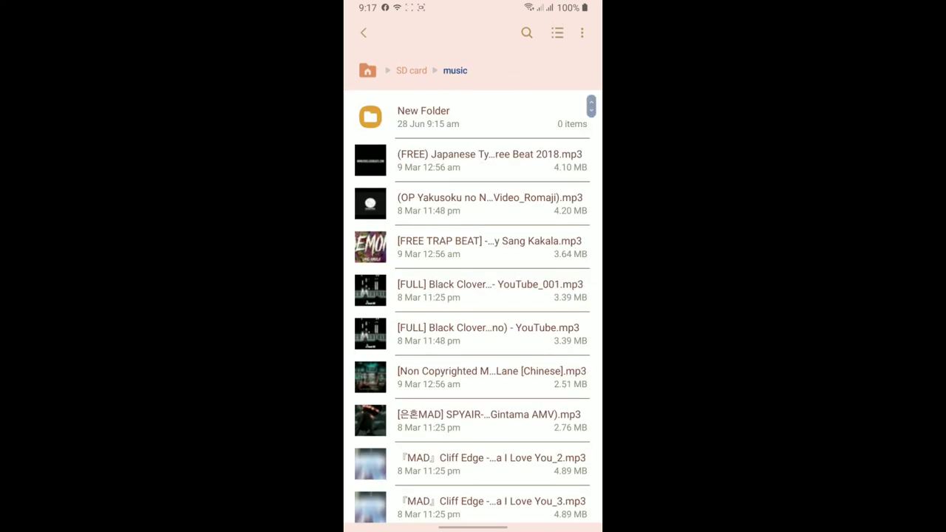
pyautogui.click(443, 119)
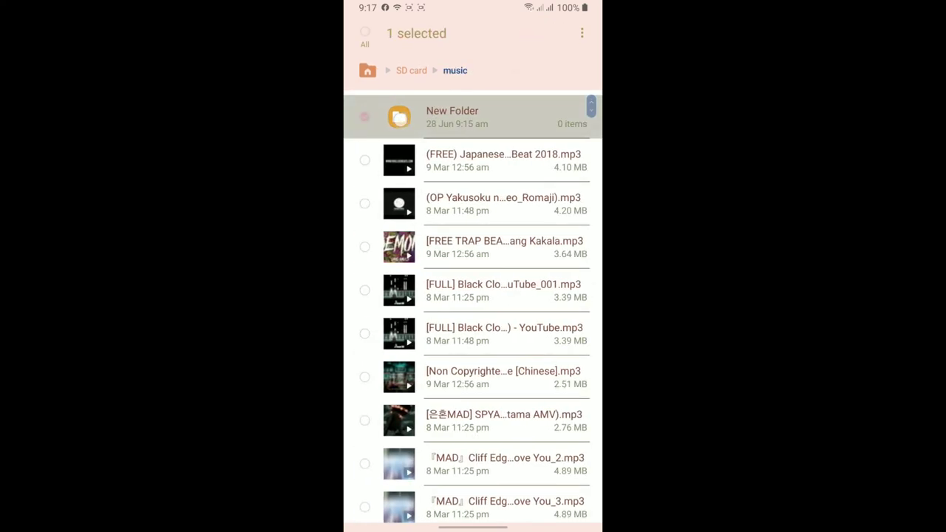
pyautogui.click(566, 503)
pyautogui.click(537, 490)
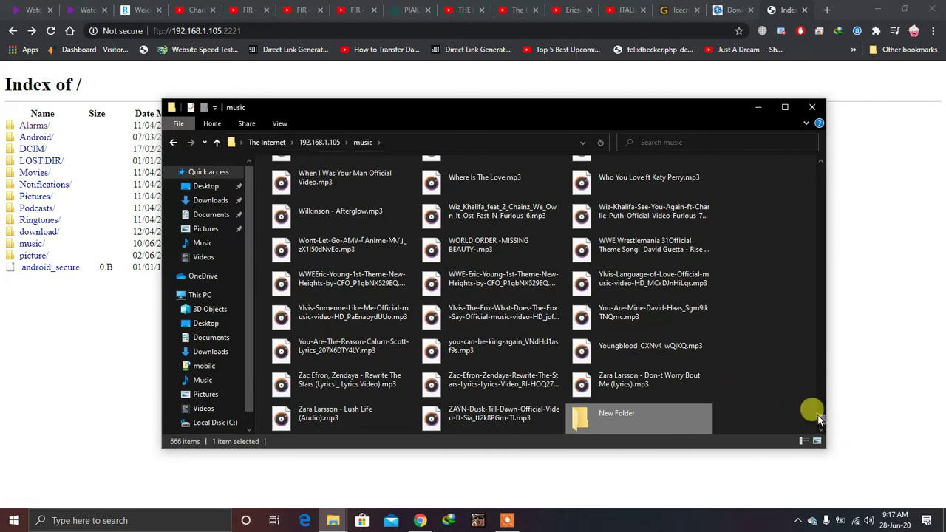
# Switch to File Explorer on the PC, refresh the phone's music folder and check its file list for New Folder.
pyautogui.rightClick(771, 408)
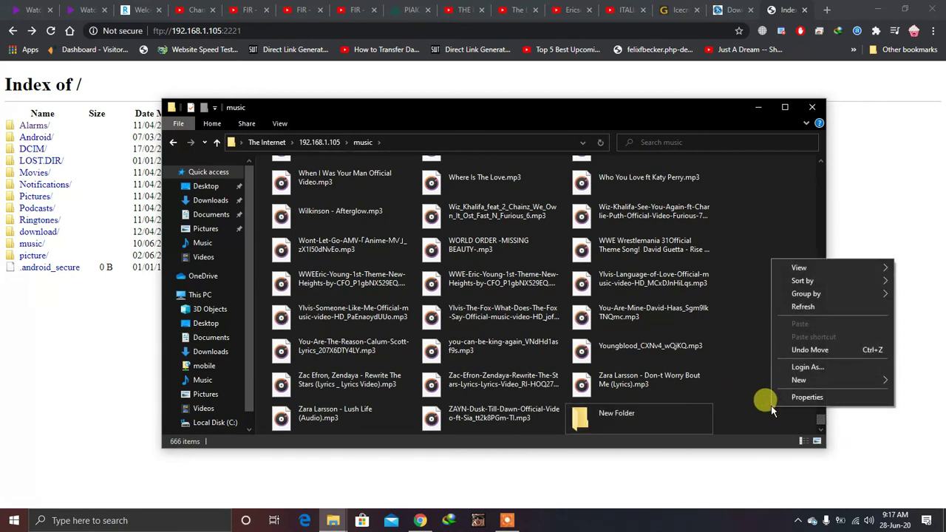
pyautogui.click(803, 306)
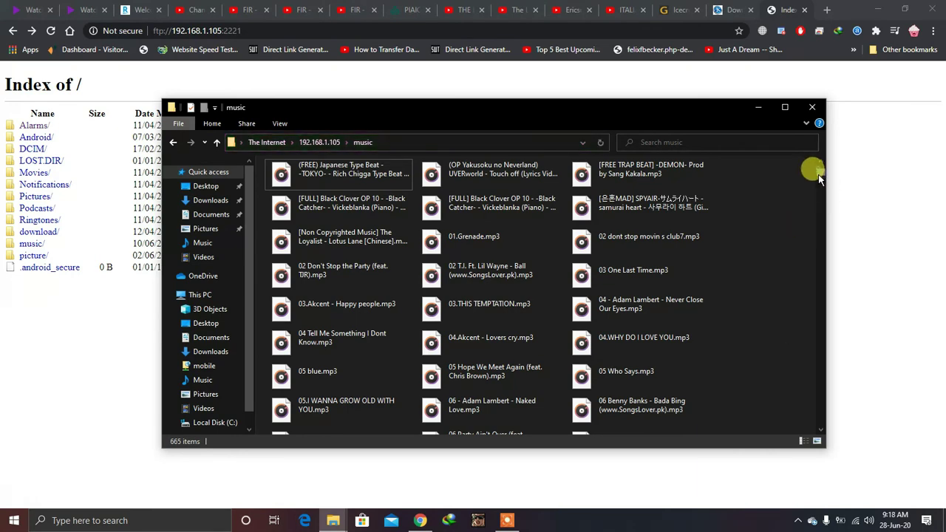
pyautogui.moveTo(819, 177); pyautogui.dragTo(820, 443)
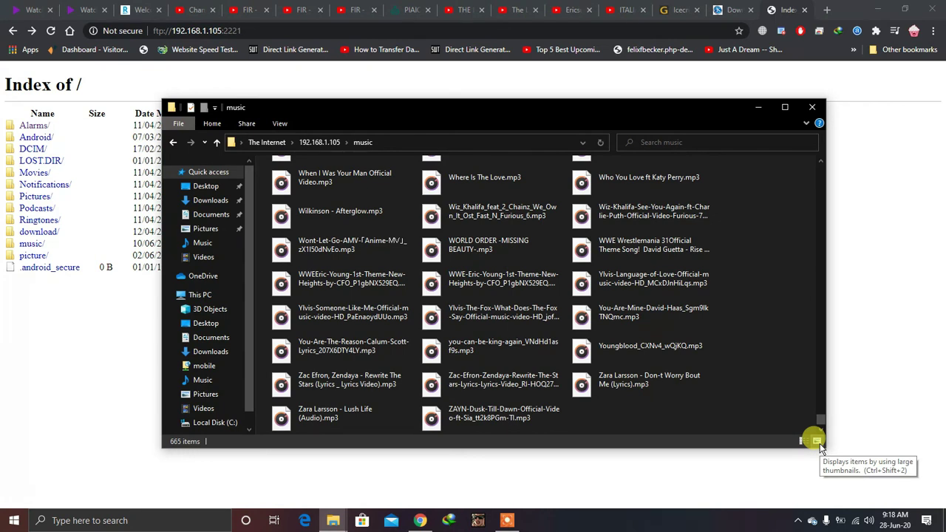
pyautogui.moveTo(819, 419); pyautogui.dragTo(816, 299)
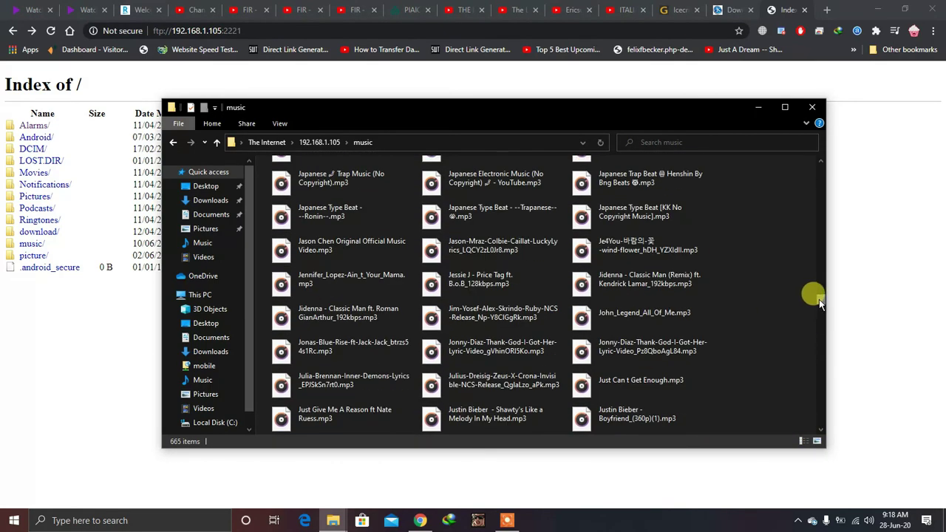